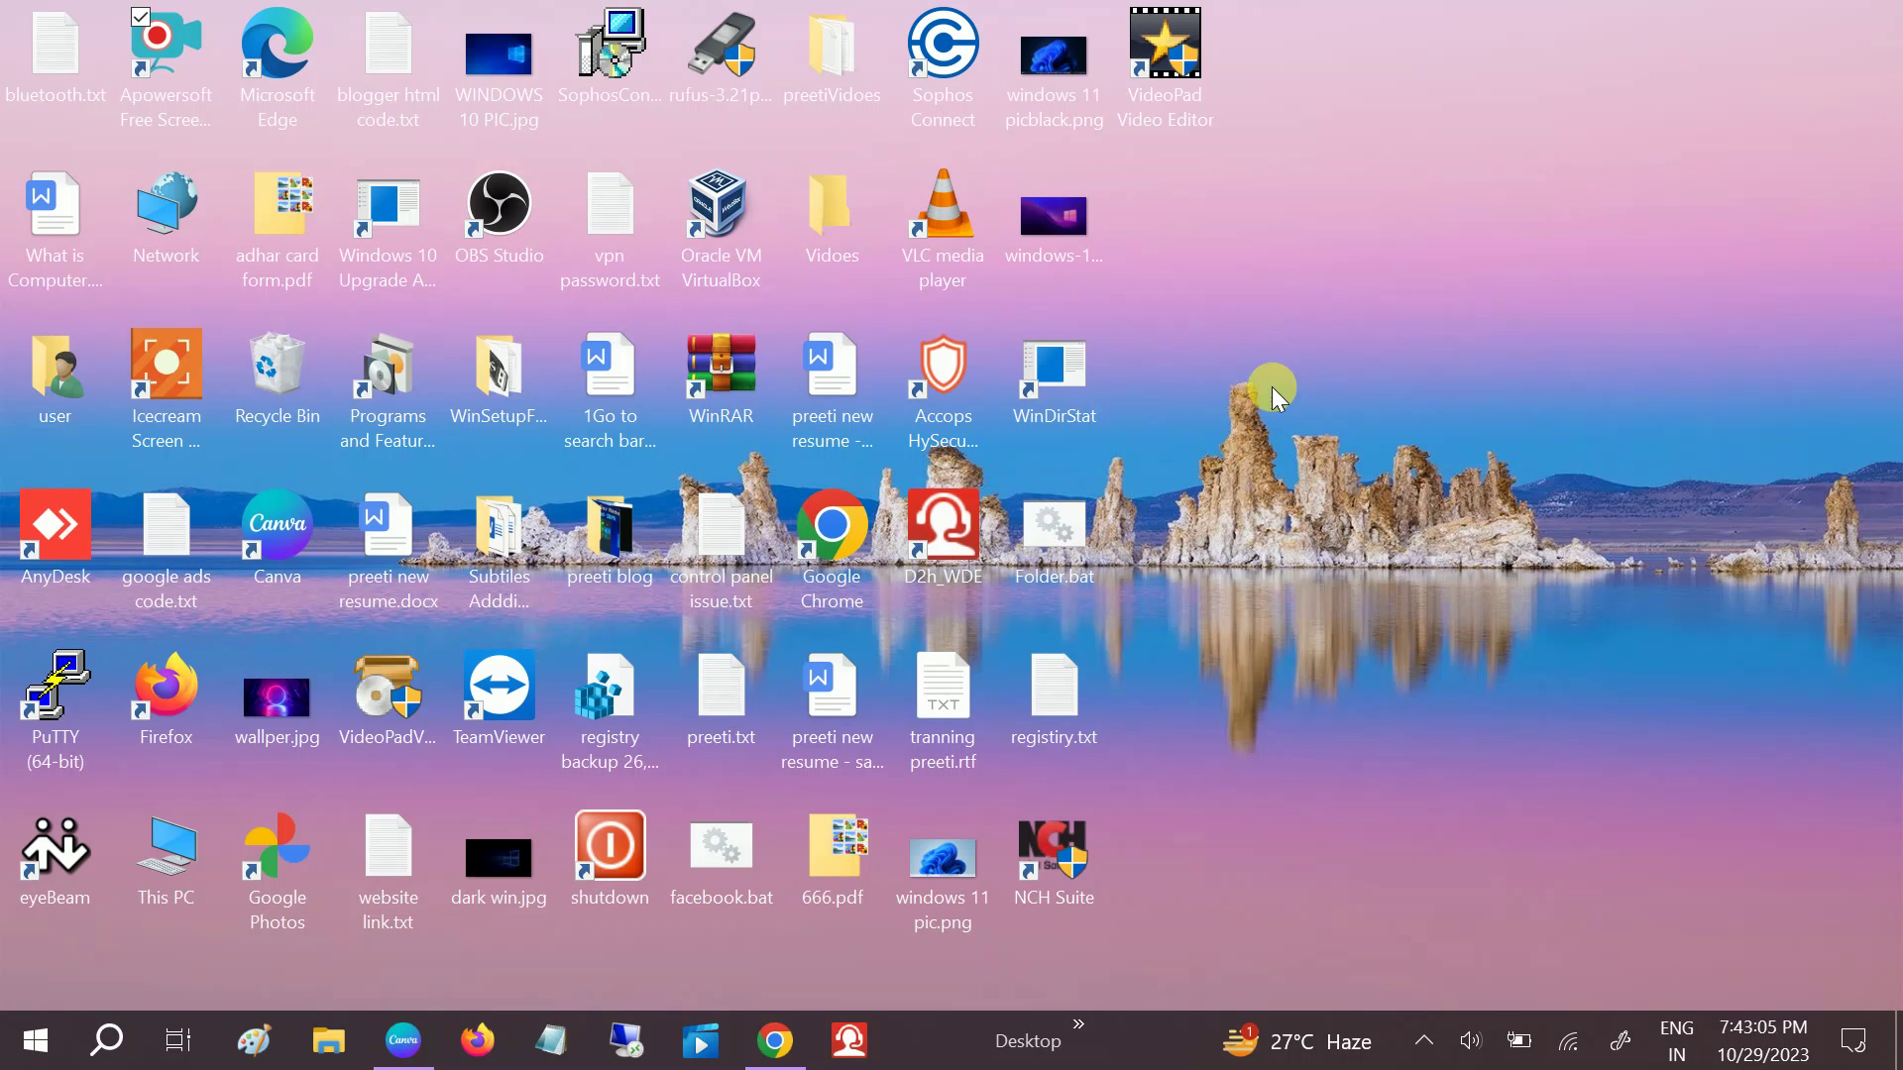
# Step: Play the google meet mic video from Videos in VLC, skip VLC's update, then close VLC
pyautogui.click(330, 1053)
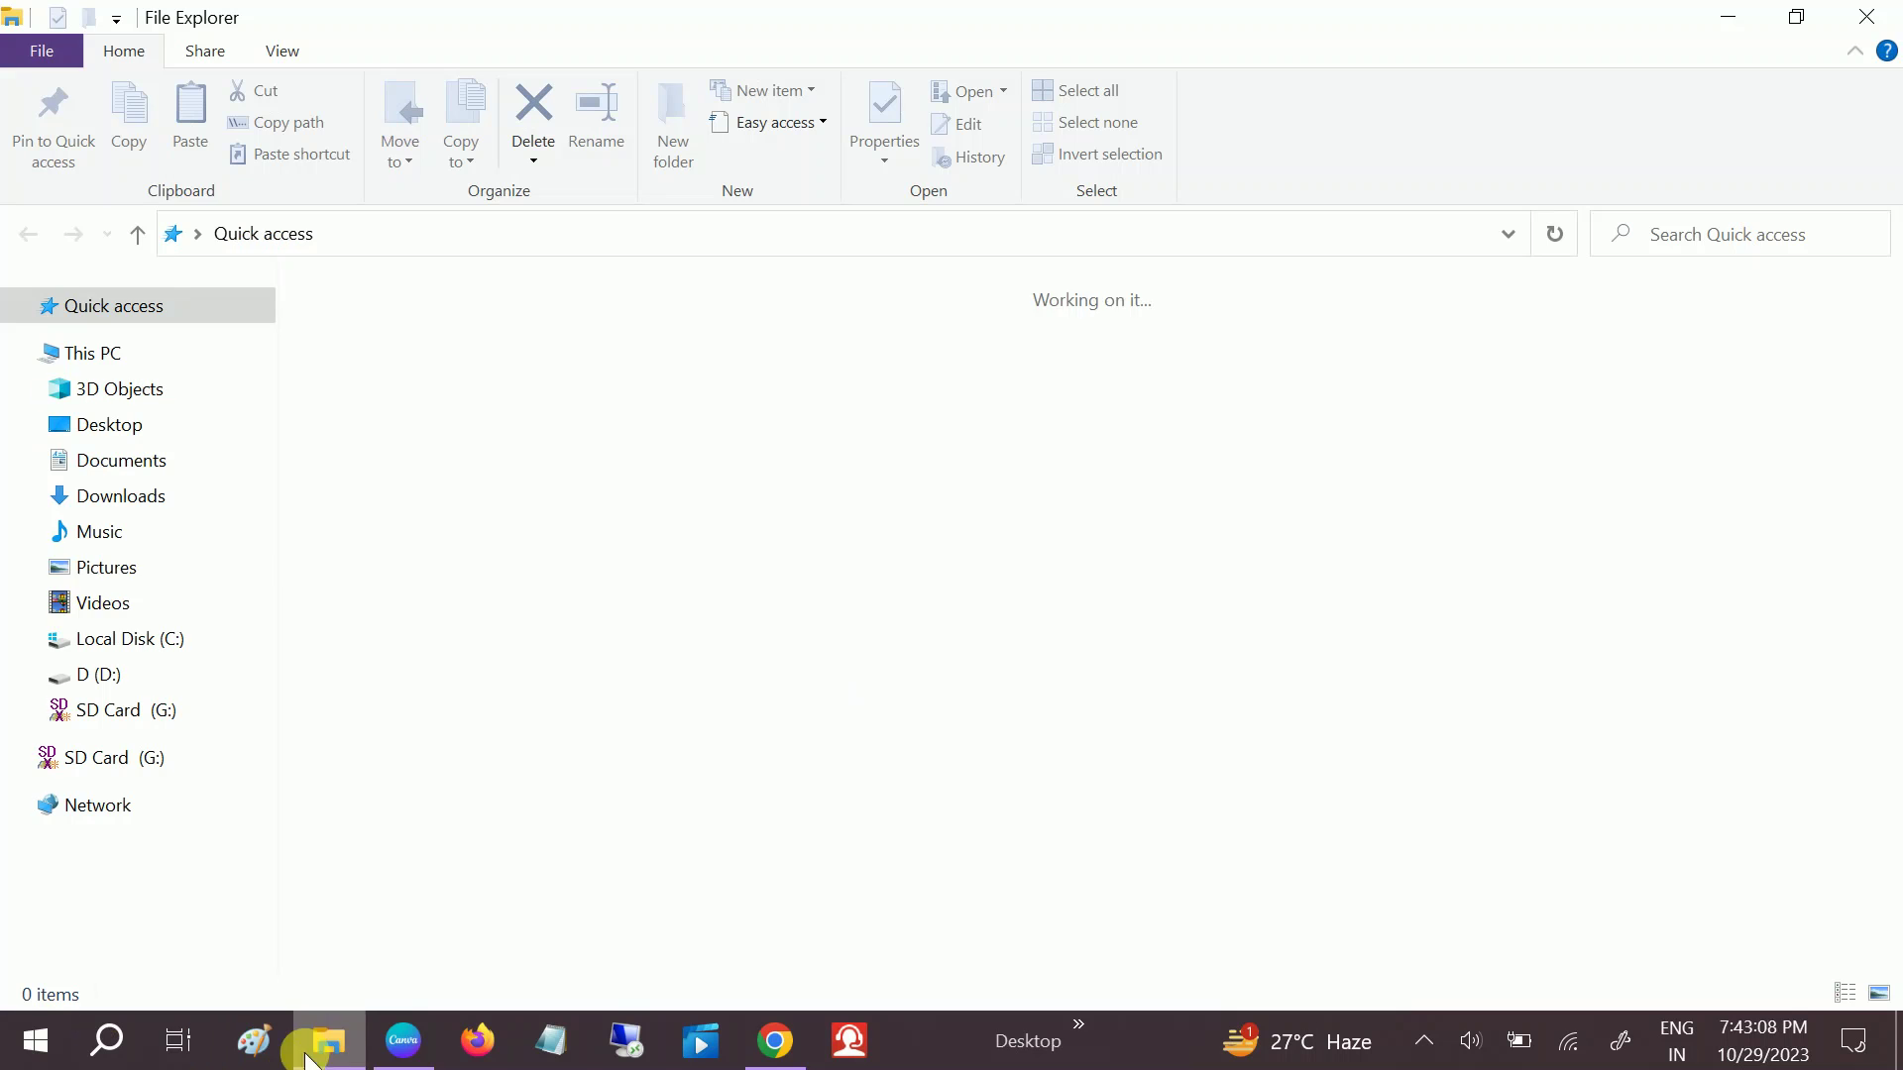
pyautogui.click(125, 603)
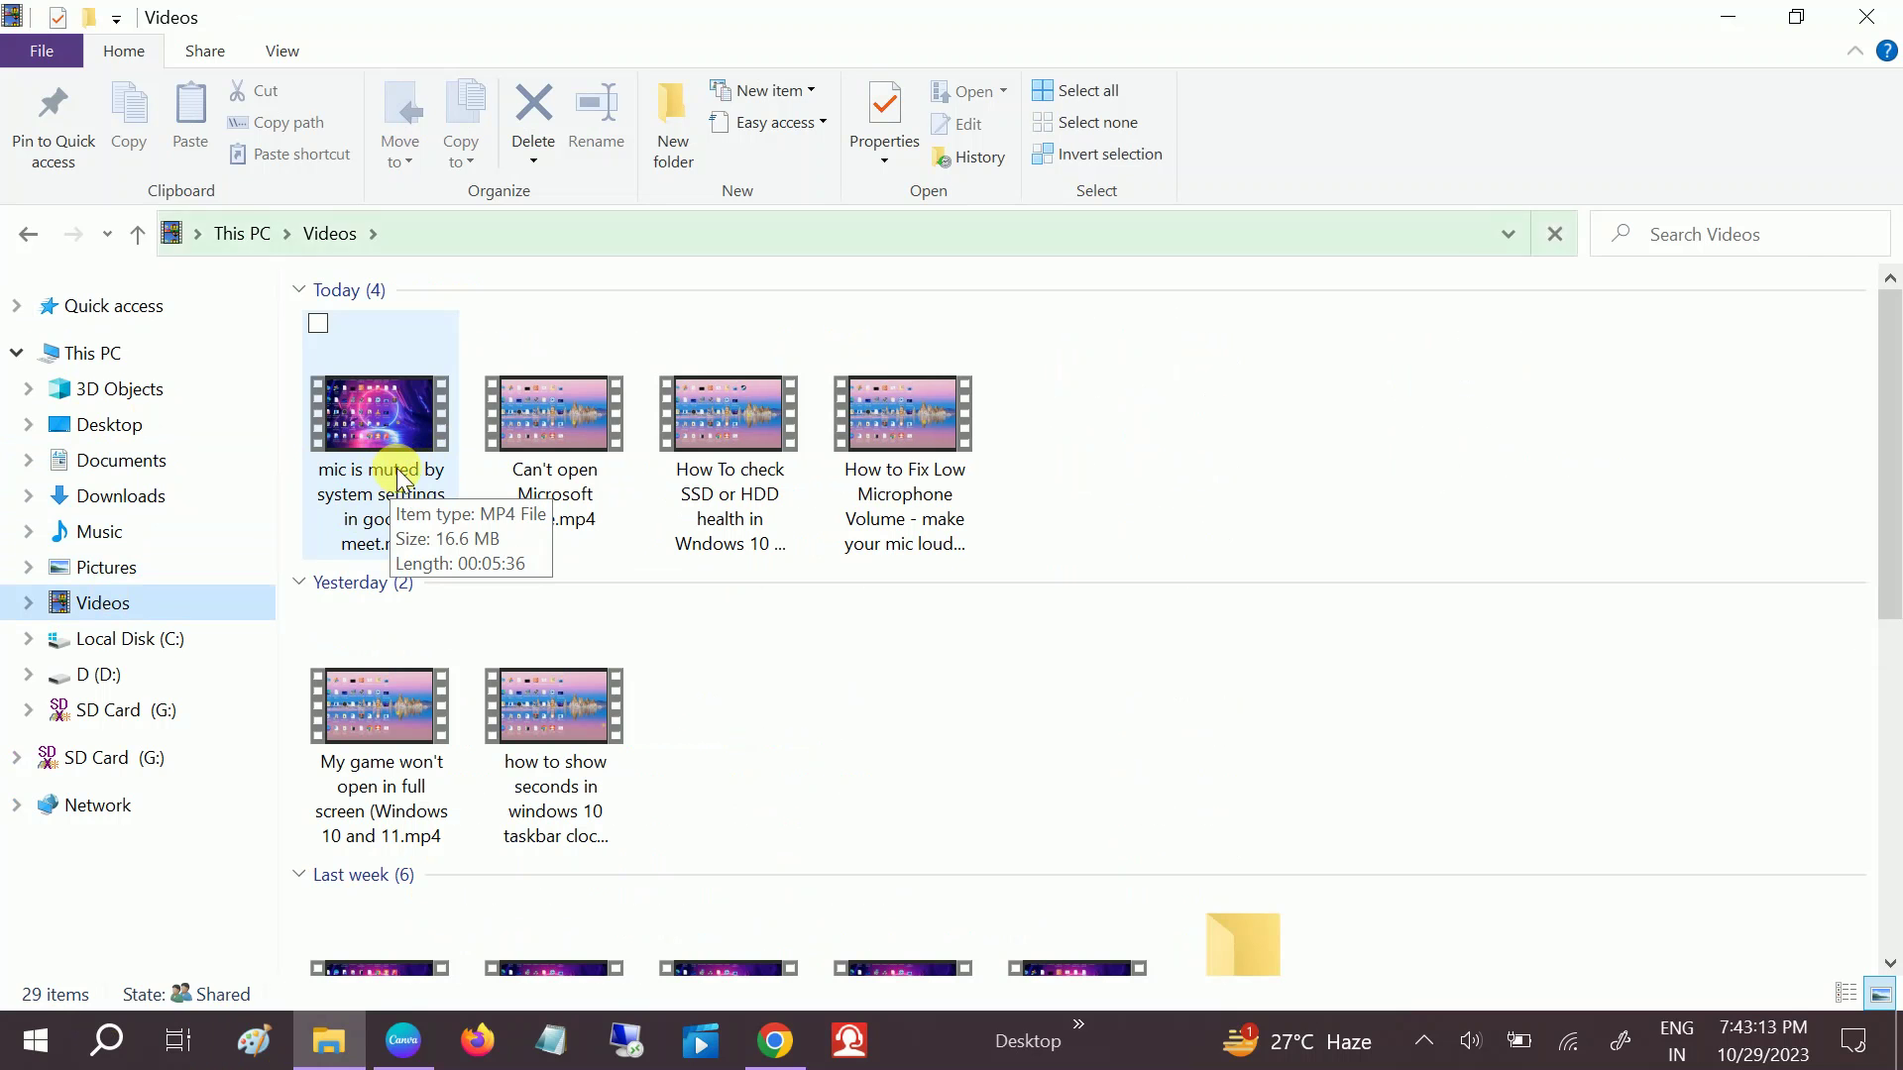
pyautogui.click(404, 482)
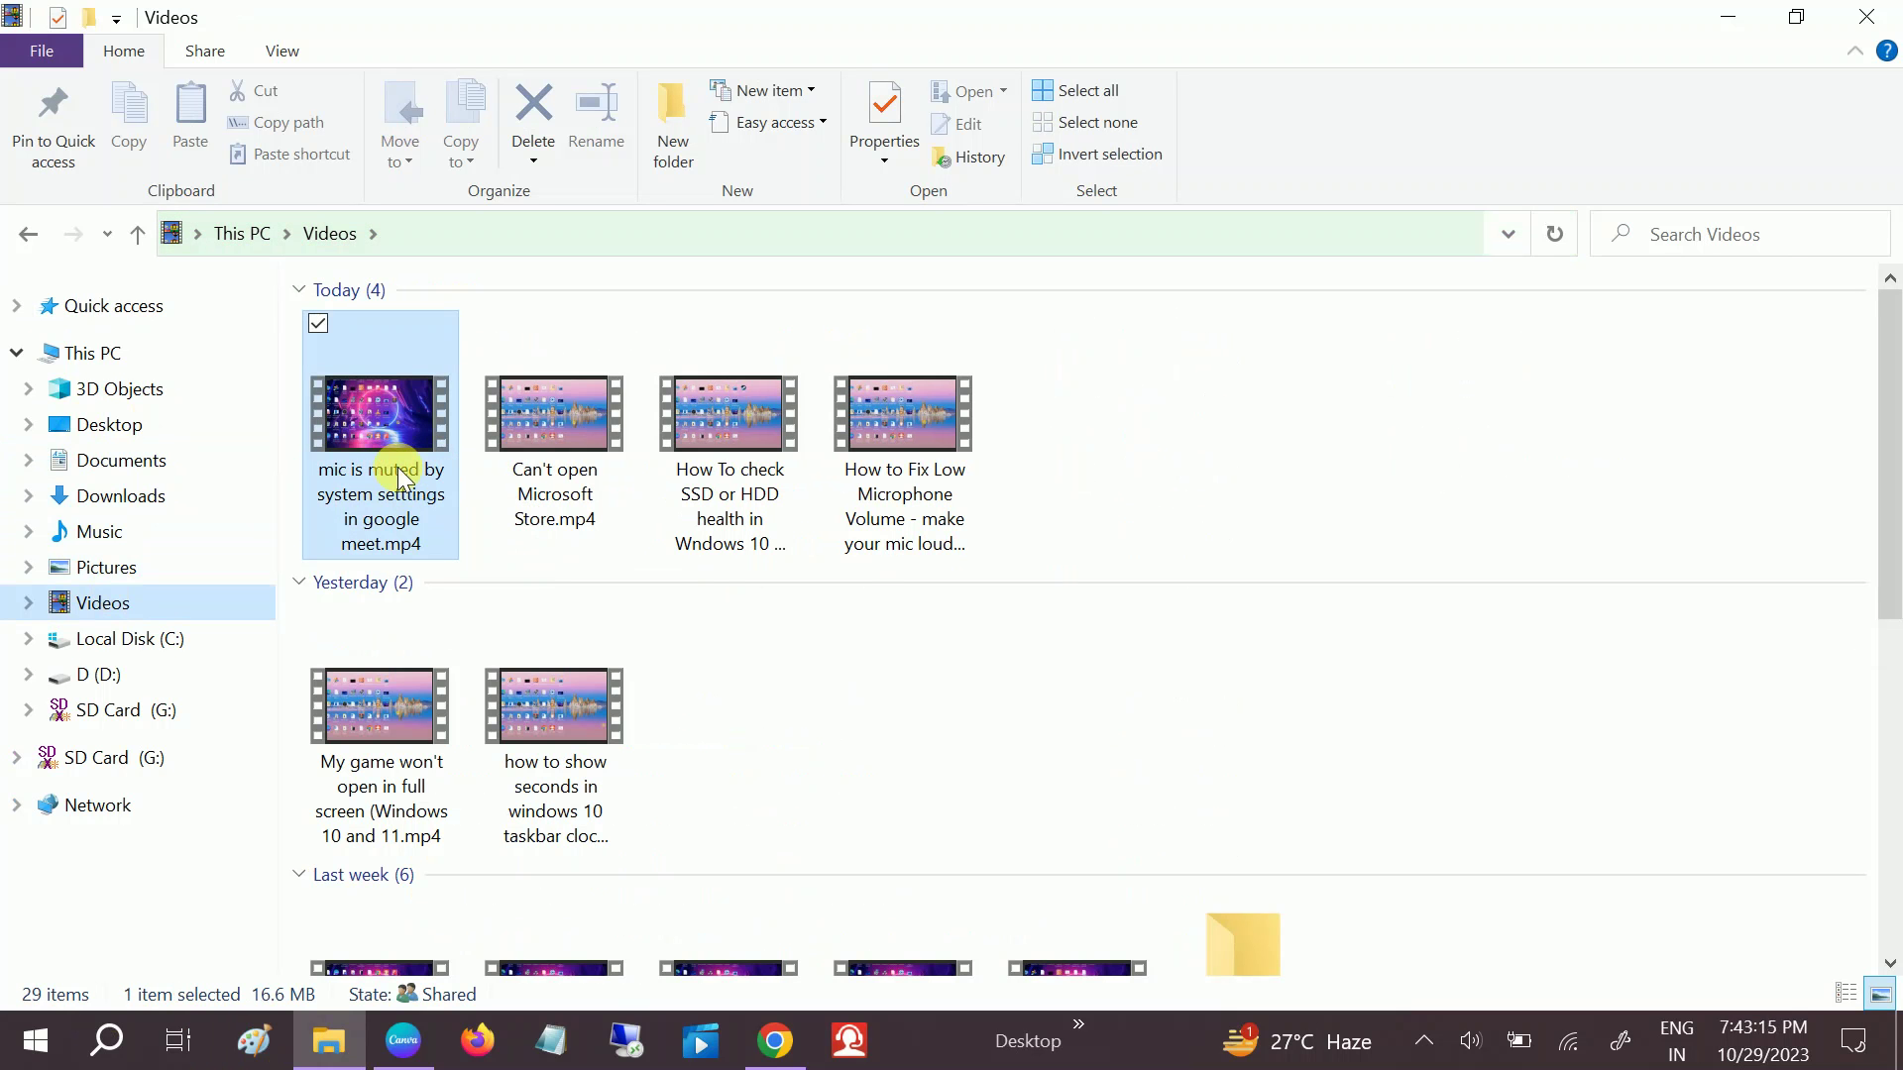
pyautogui.rightClick(396, 468)
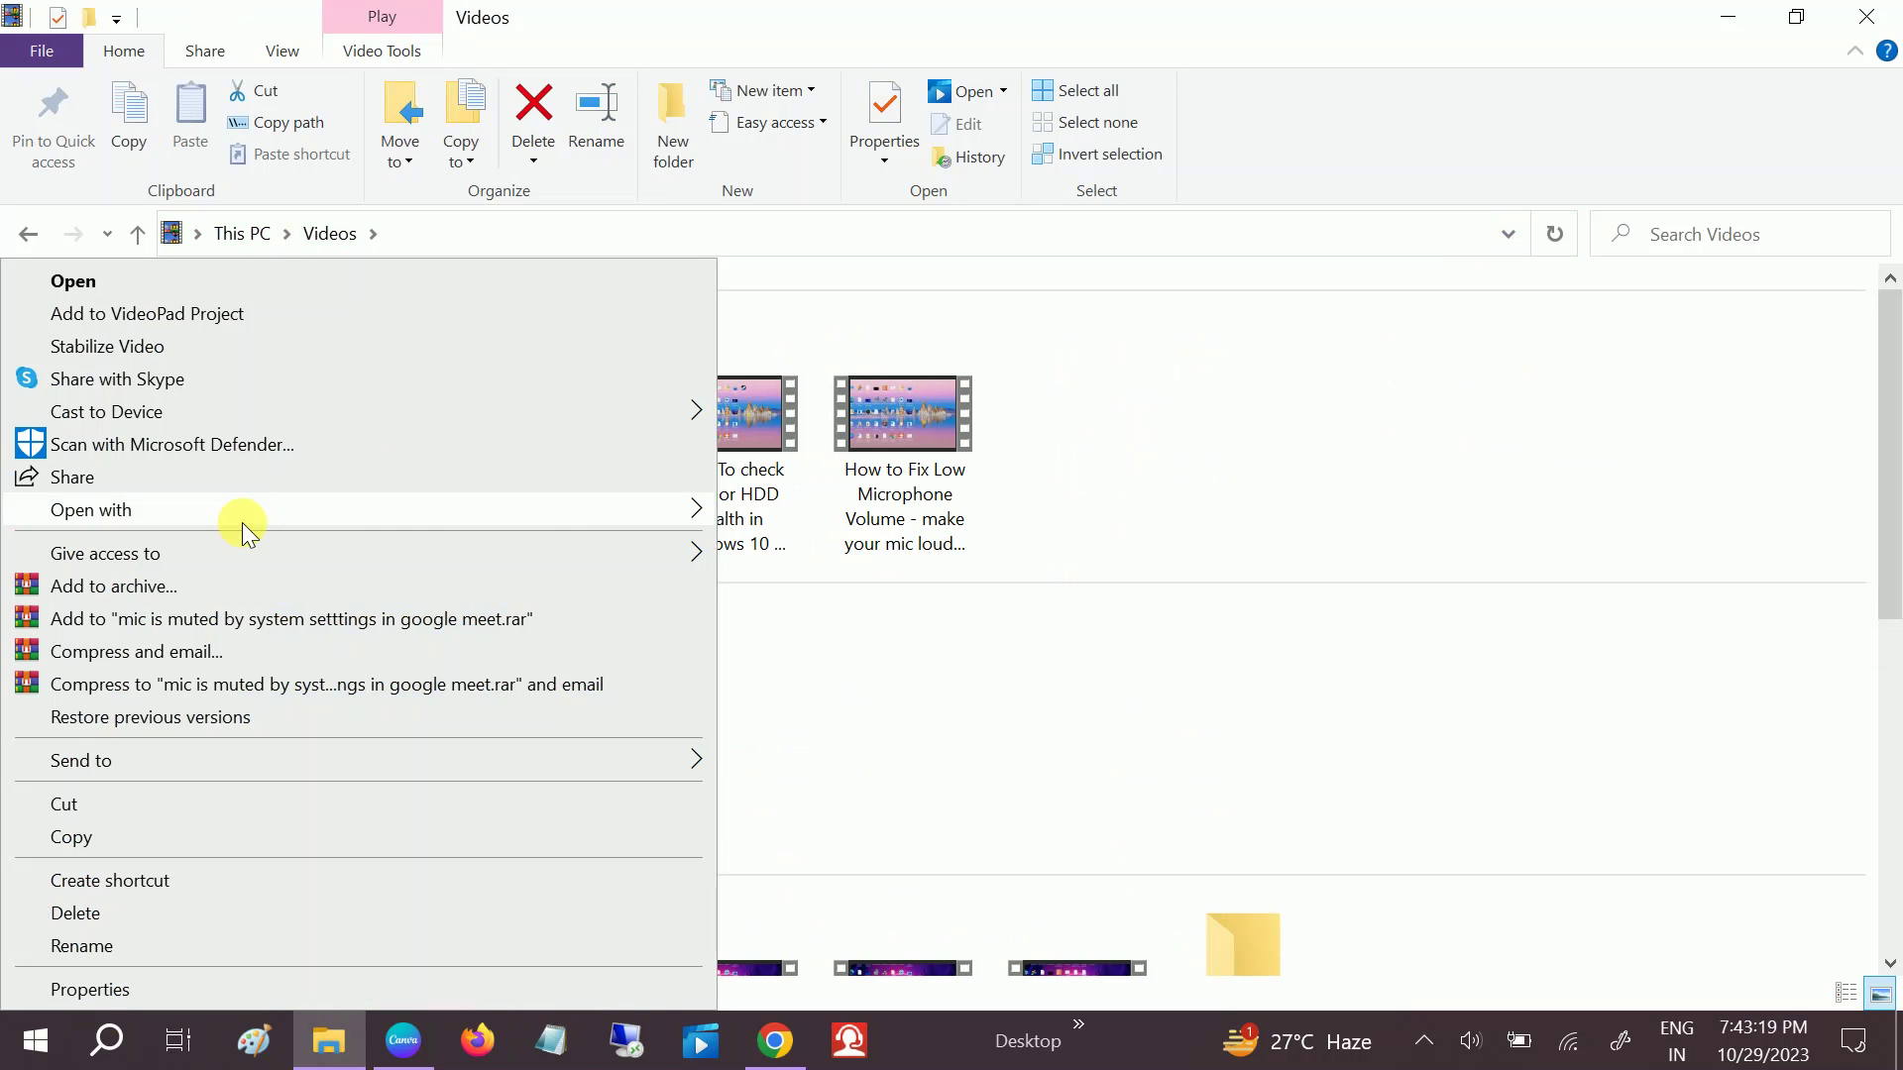
pyautogui.moveTo(239, 513)
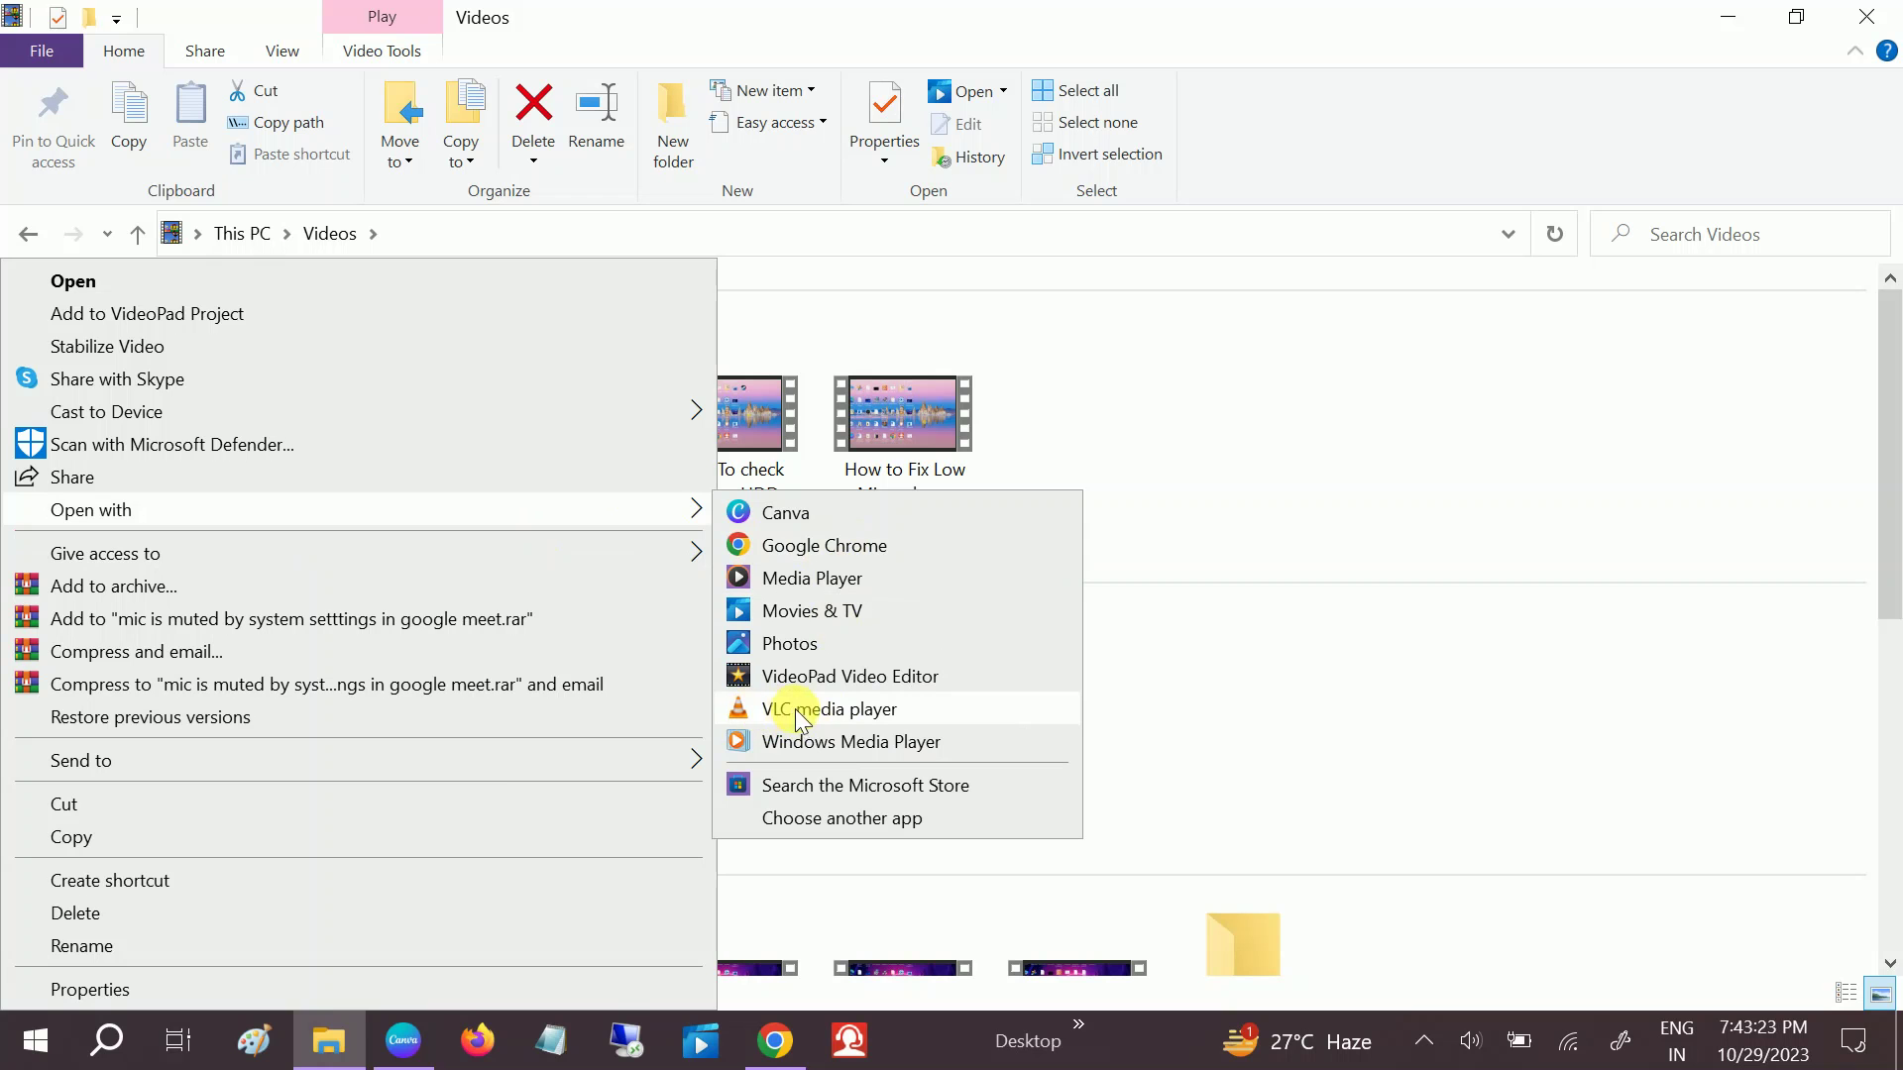
pyautogui.click(825, 709)
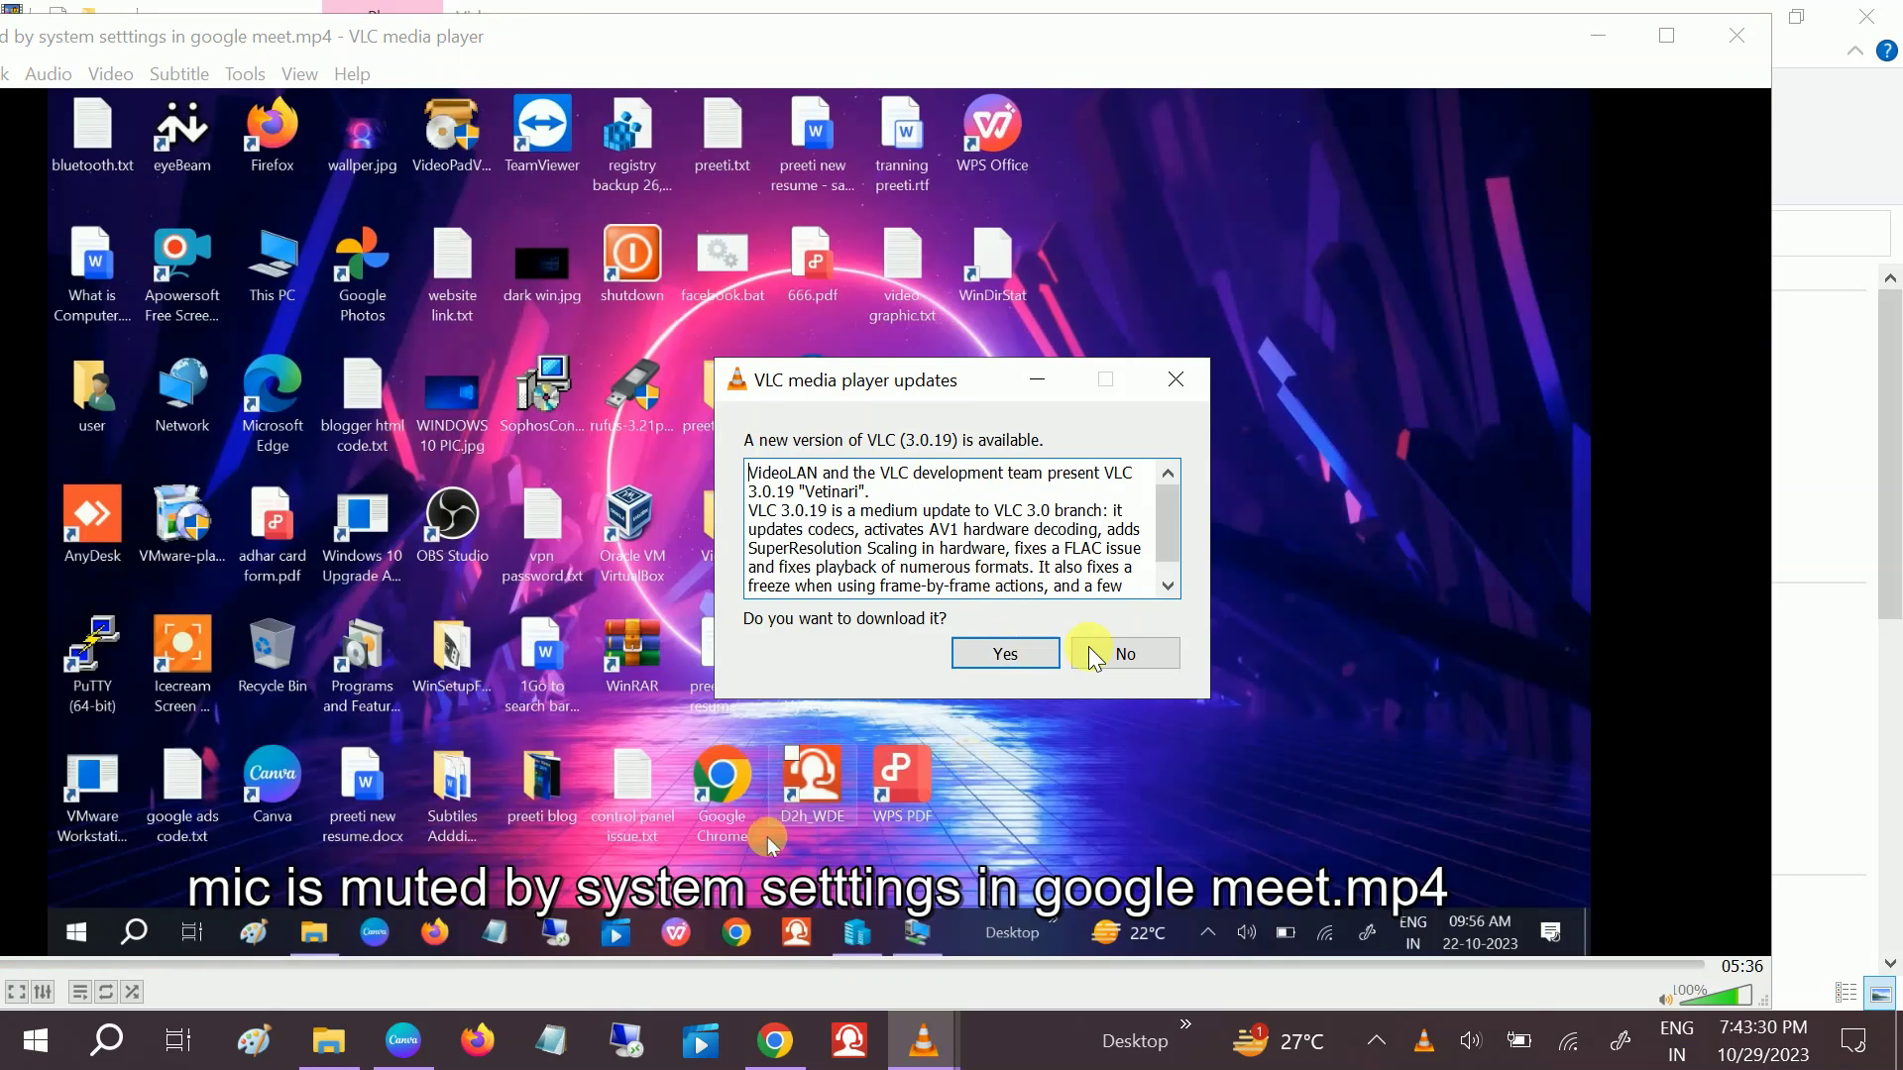
pyautogui.click(1095, 652)
pyautogui.click(1751, 35)
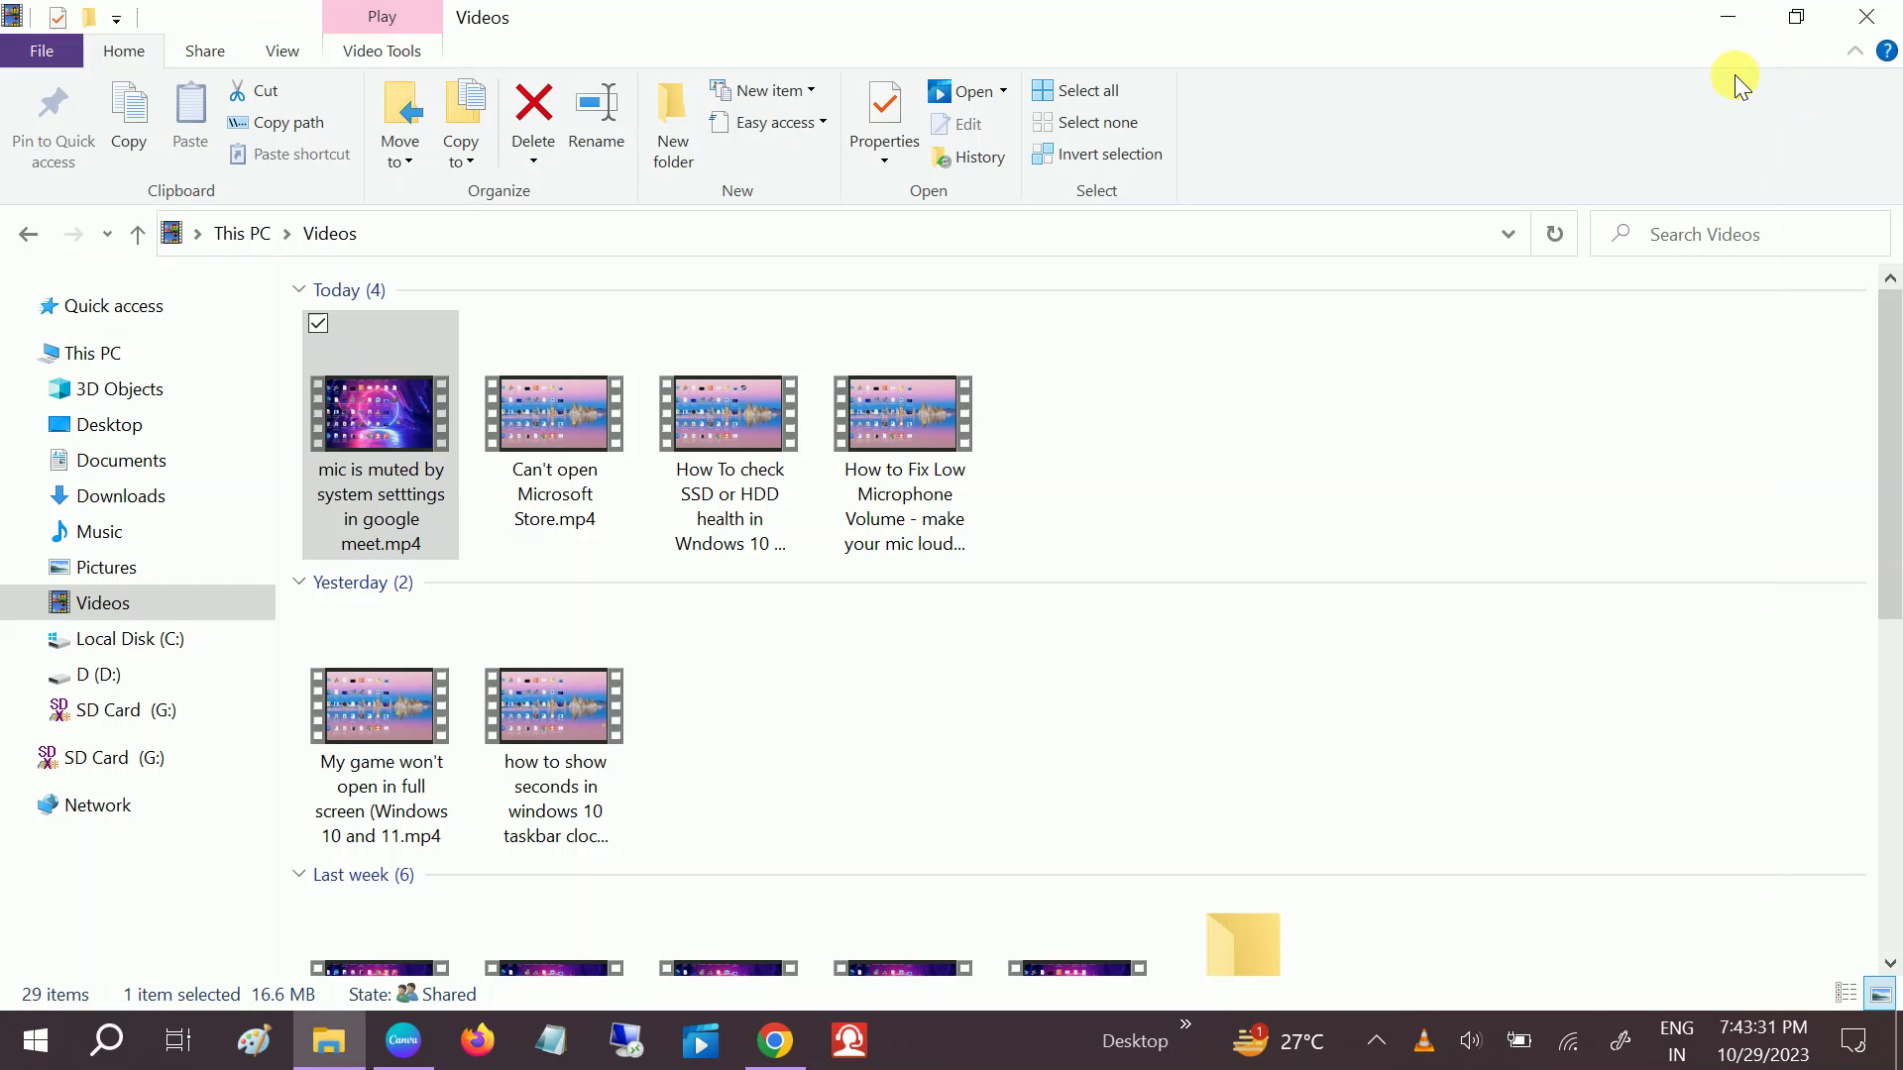
# Step: Close the Videos window and launch Microsoft Store full-screen
pyautogui.click(1879, 22)
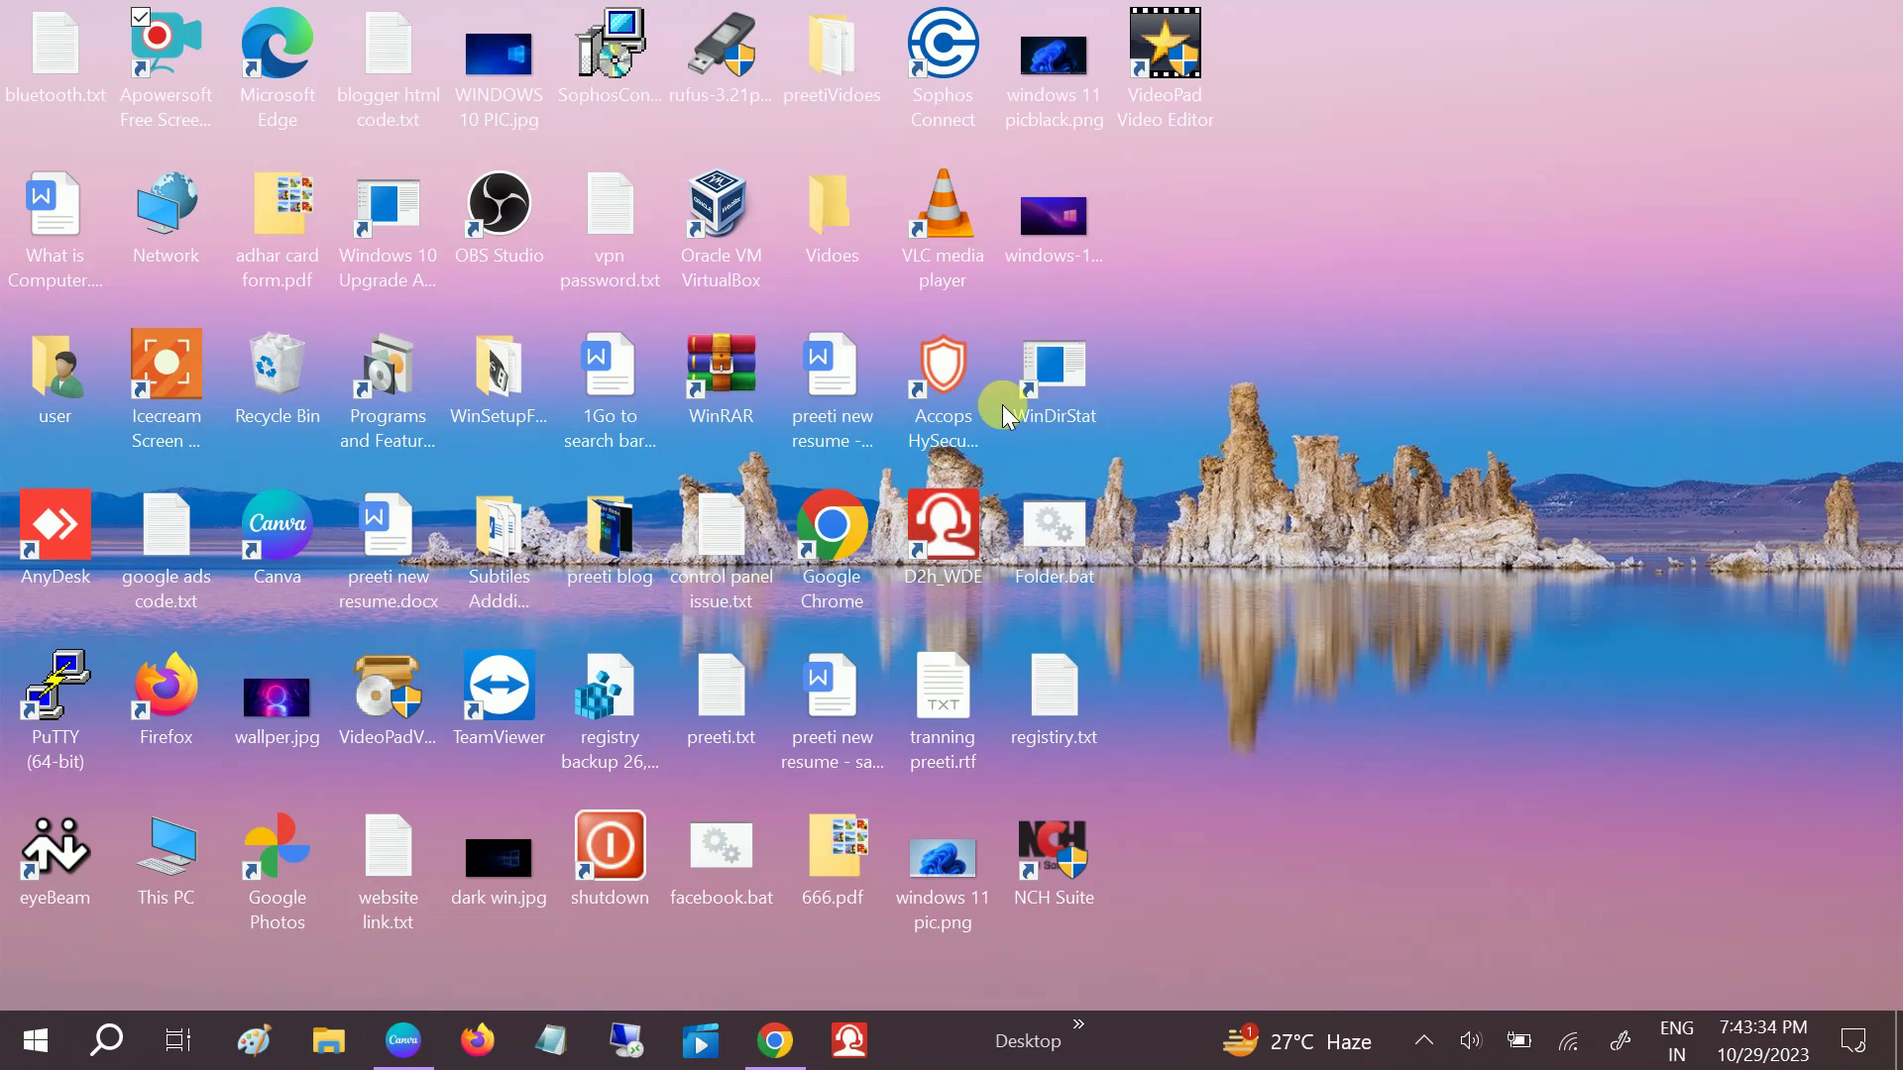
pyautogui.click(103, 1056)
pyautogui.write('store')
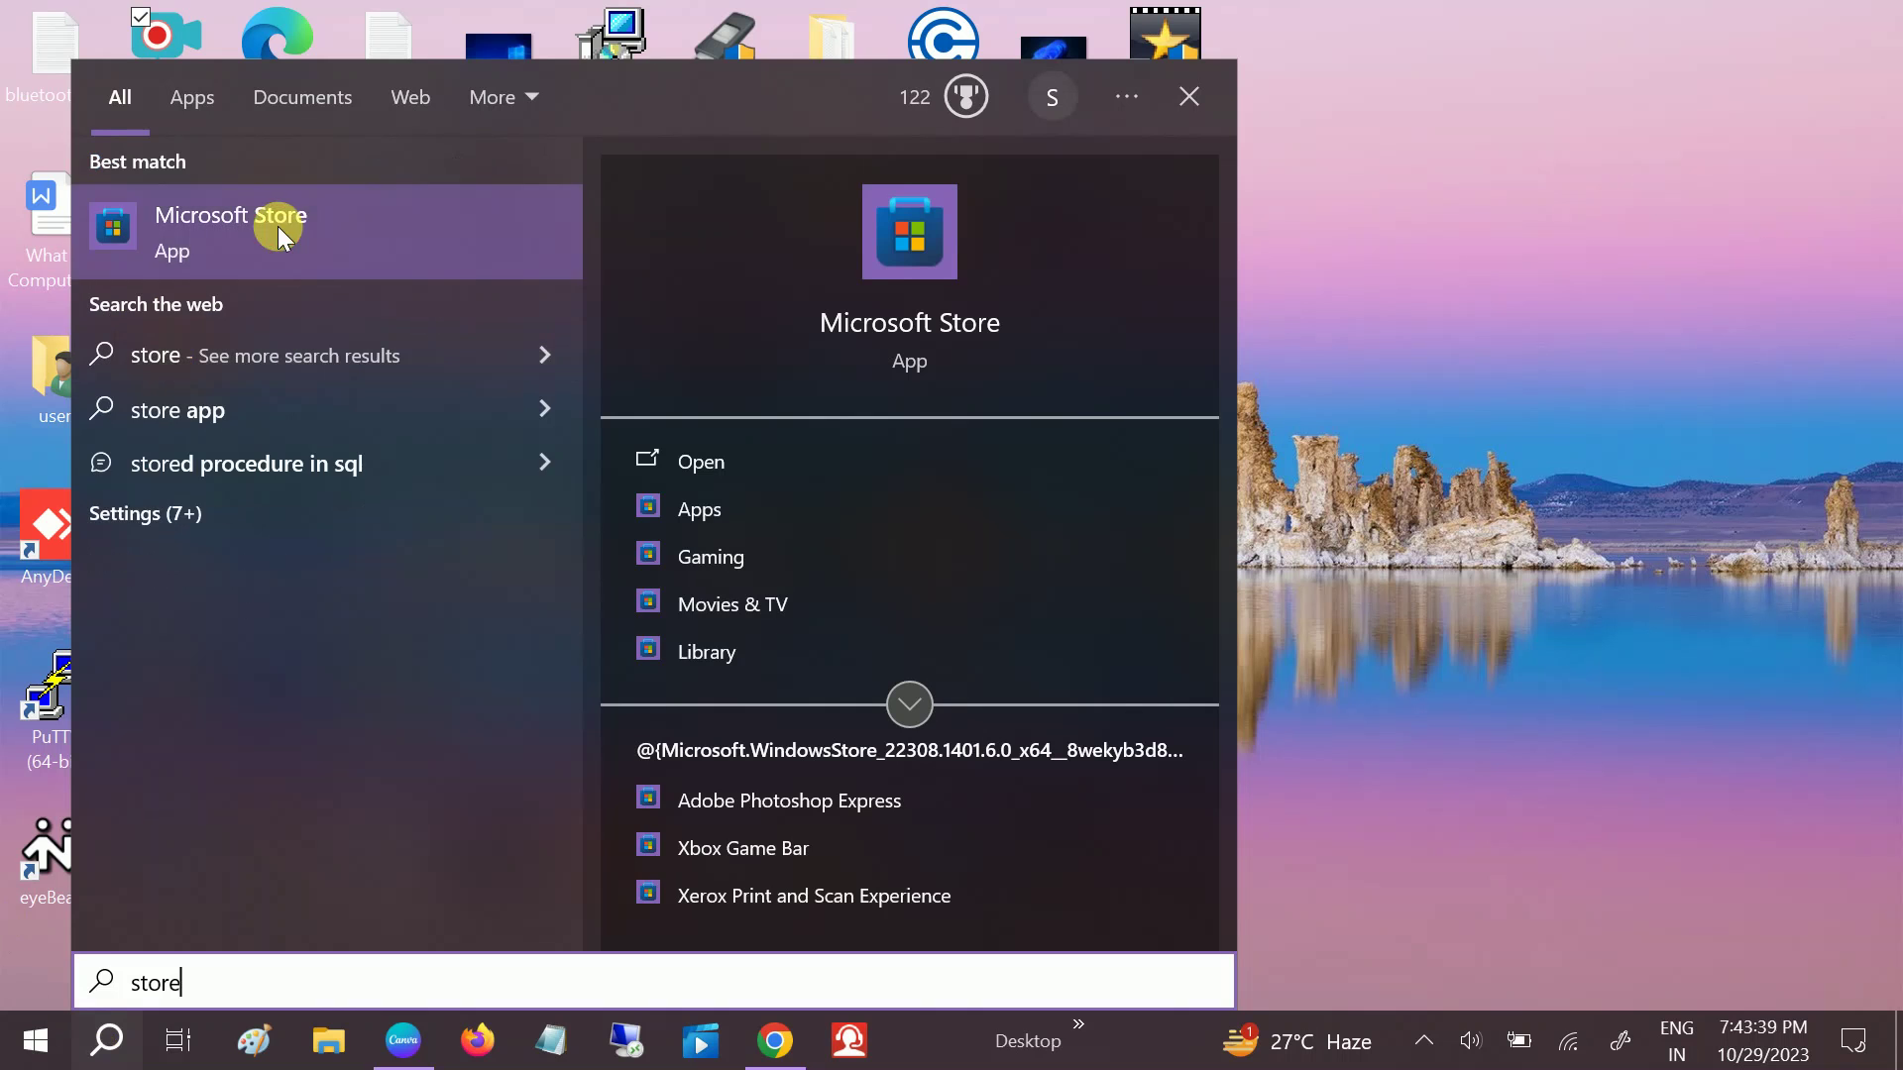
pyautogui.click(278, 228)
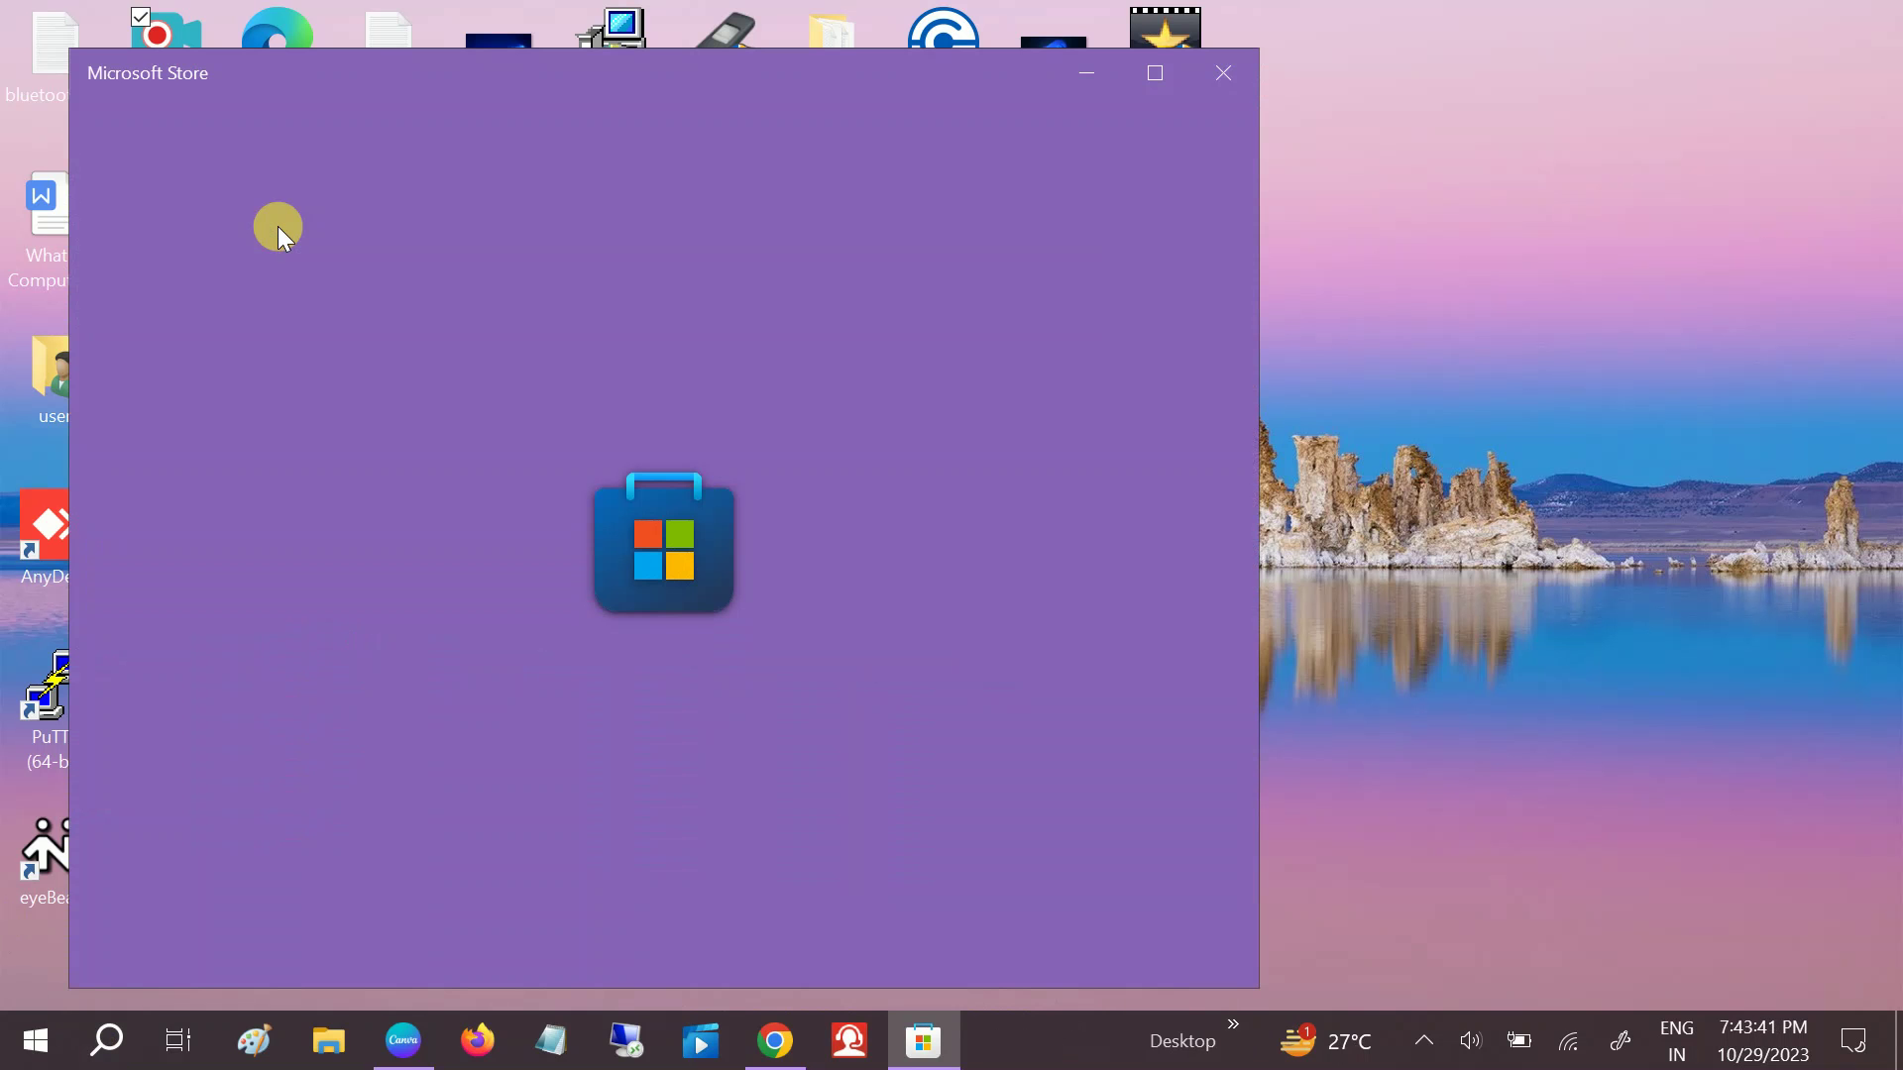
pyautogui.click(1155, 73)
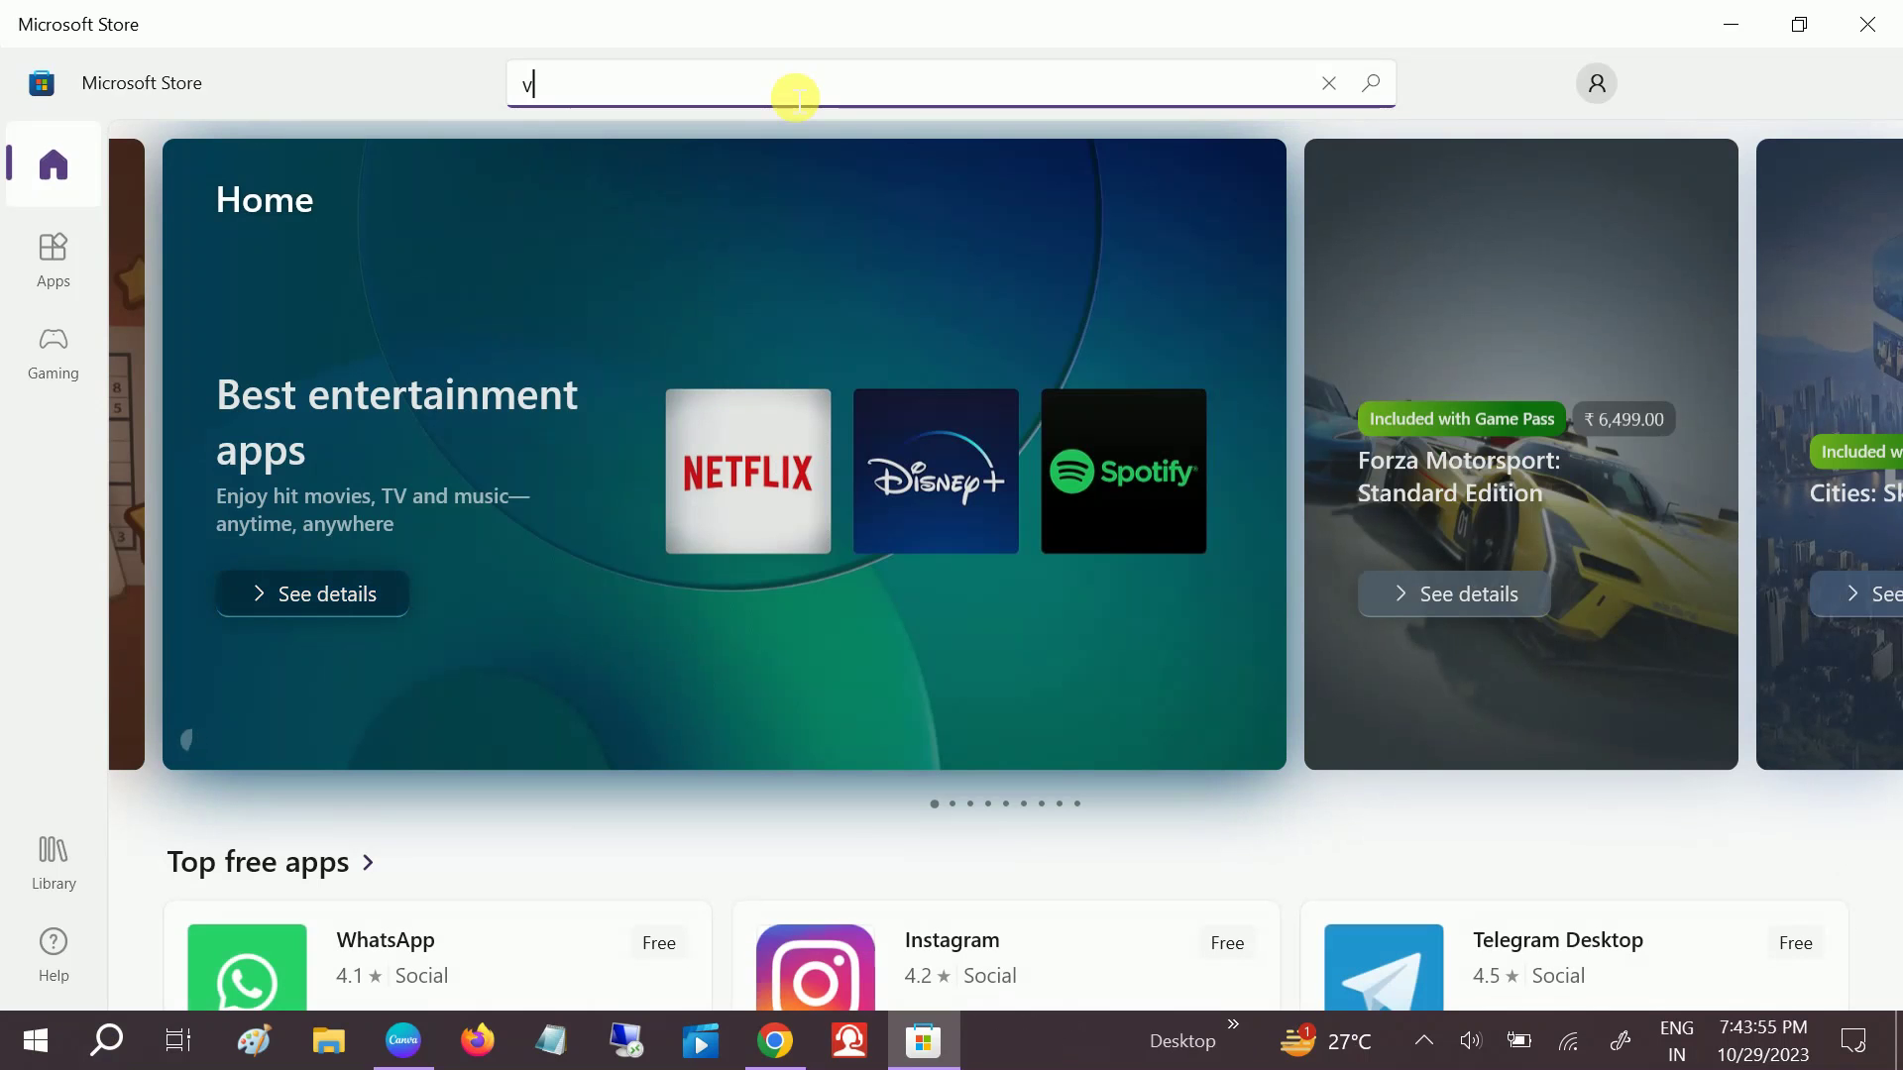
# Step: Search the Store for 'vlc player', see VLC listed free, then close the Store
pyautogui.write('lc')
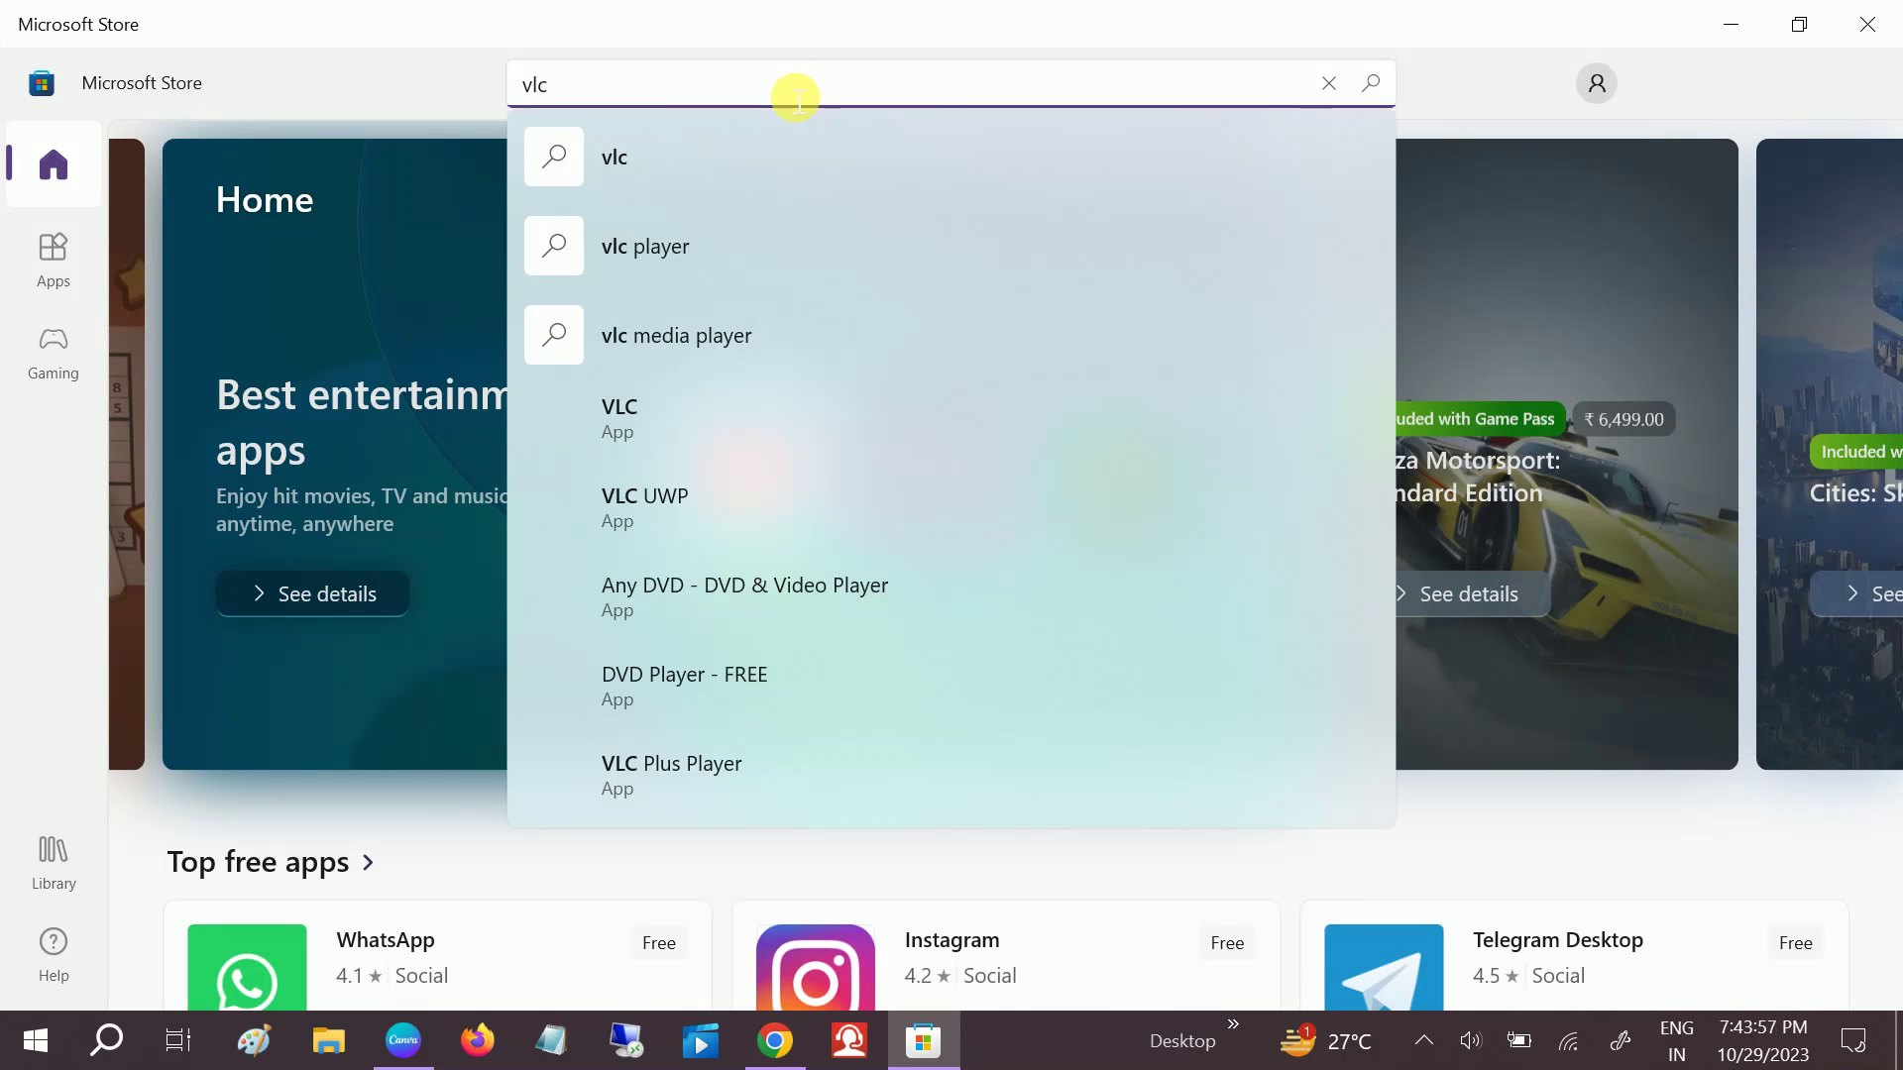
pyautogui.write(' play')
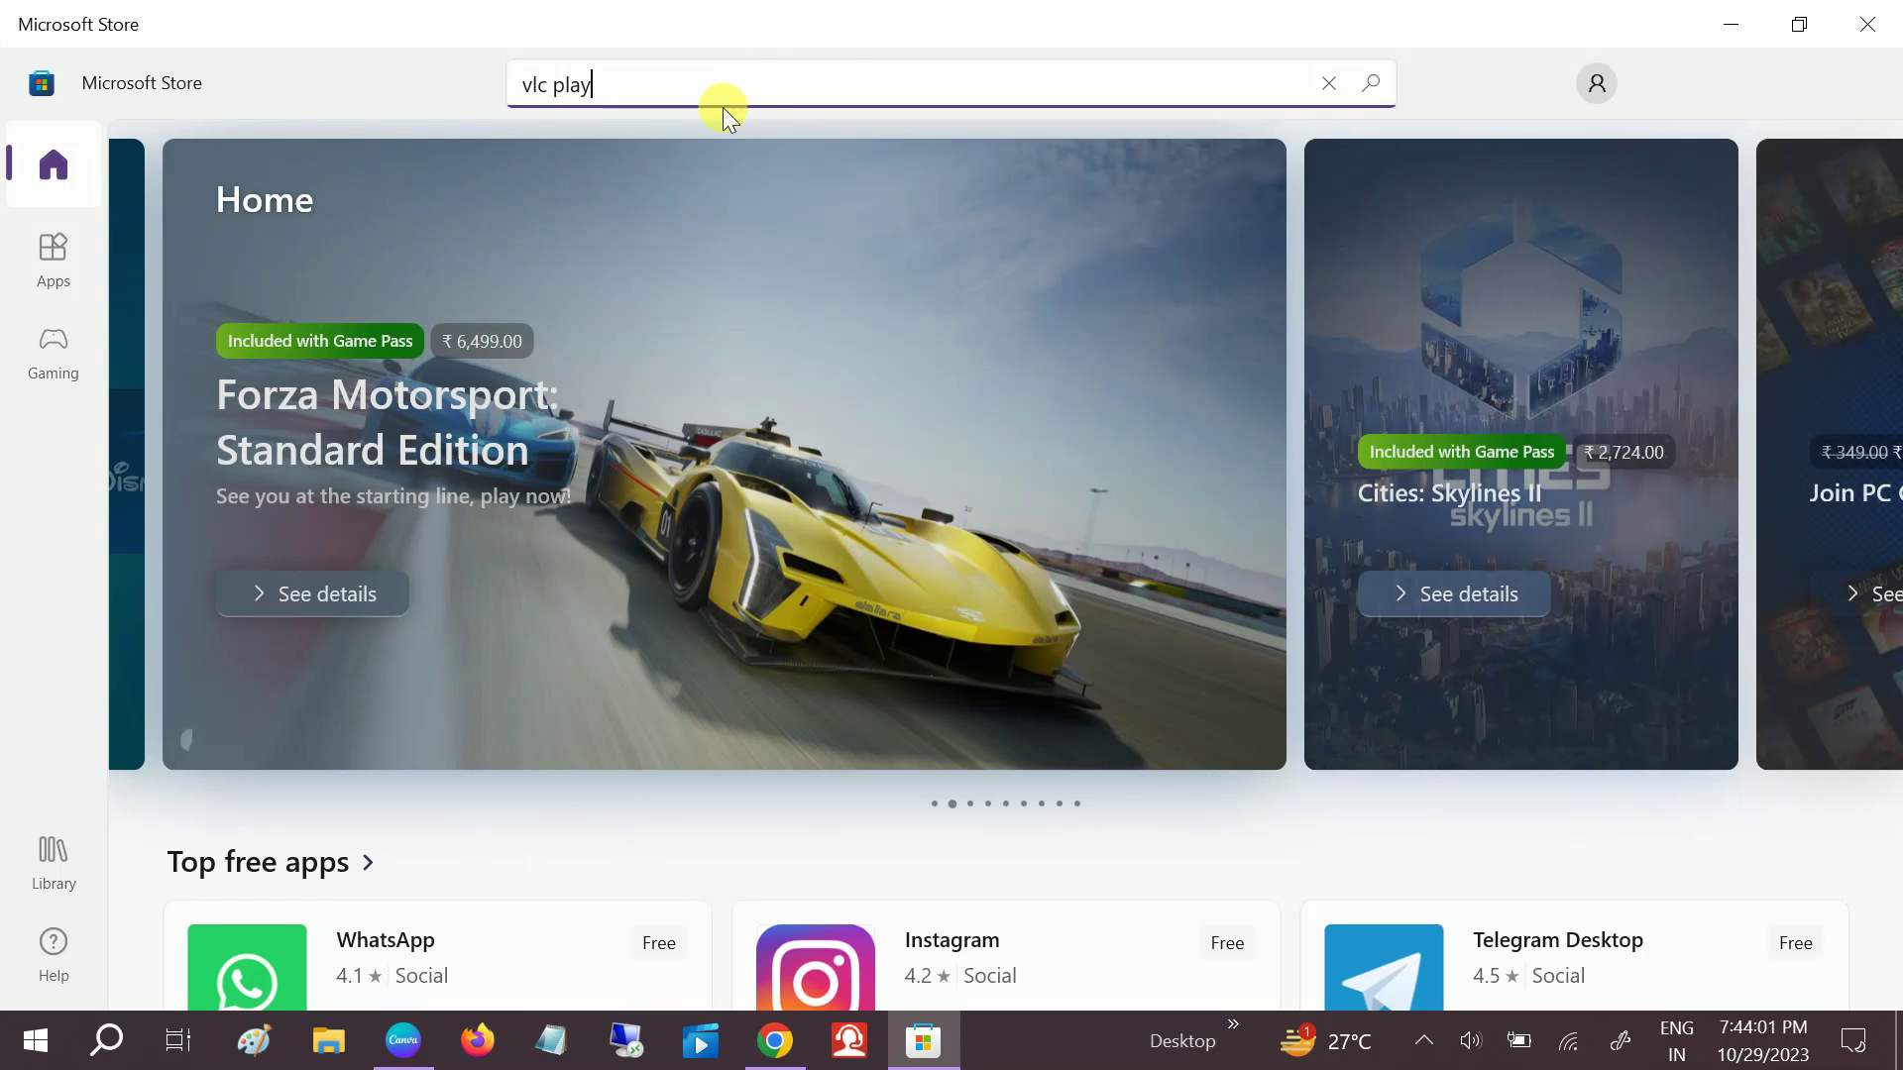
pyautogui.write('er')
pyautogui.press('Return')
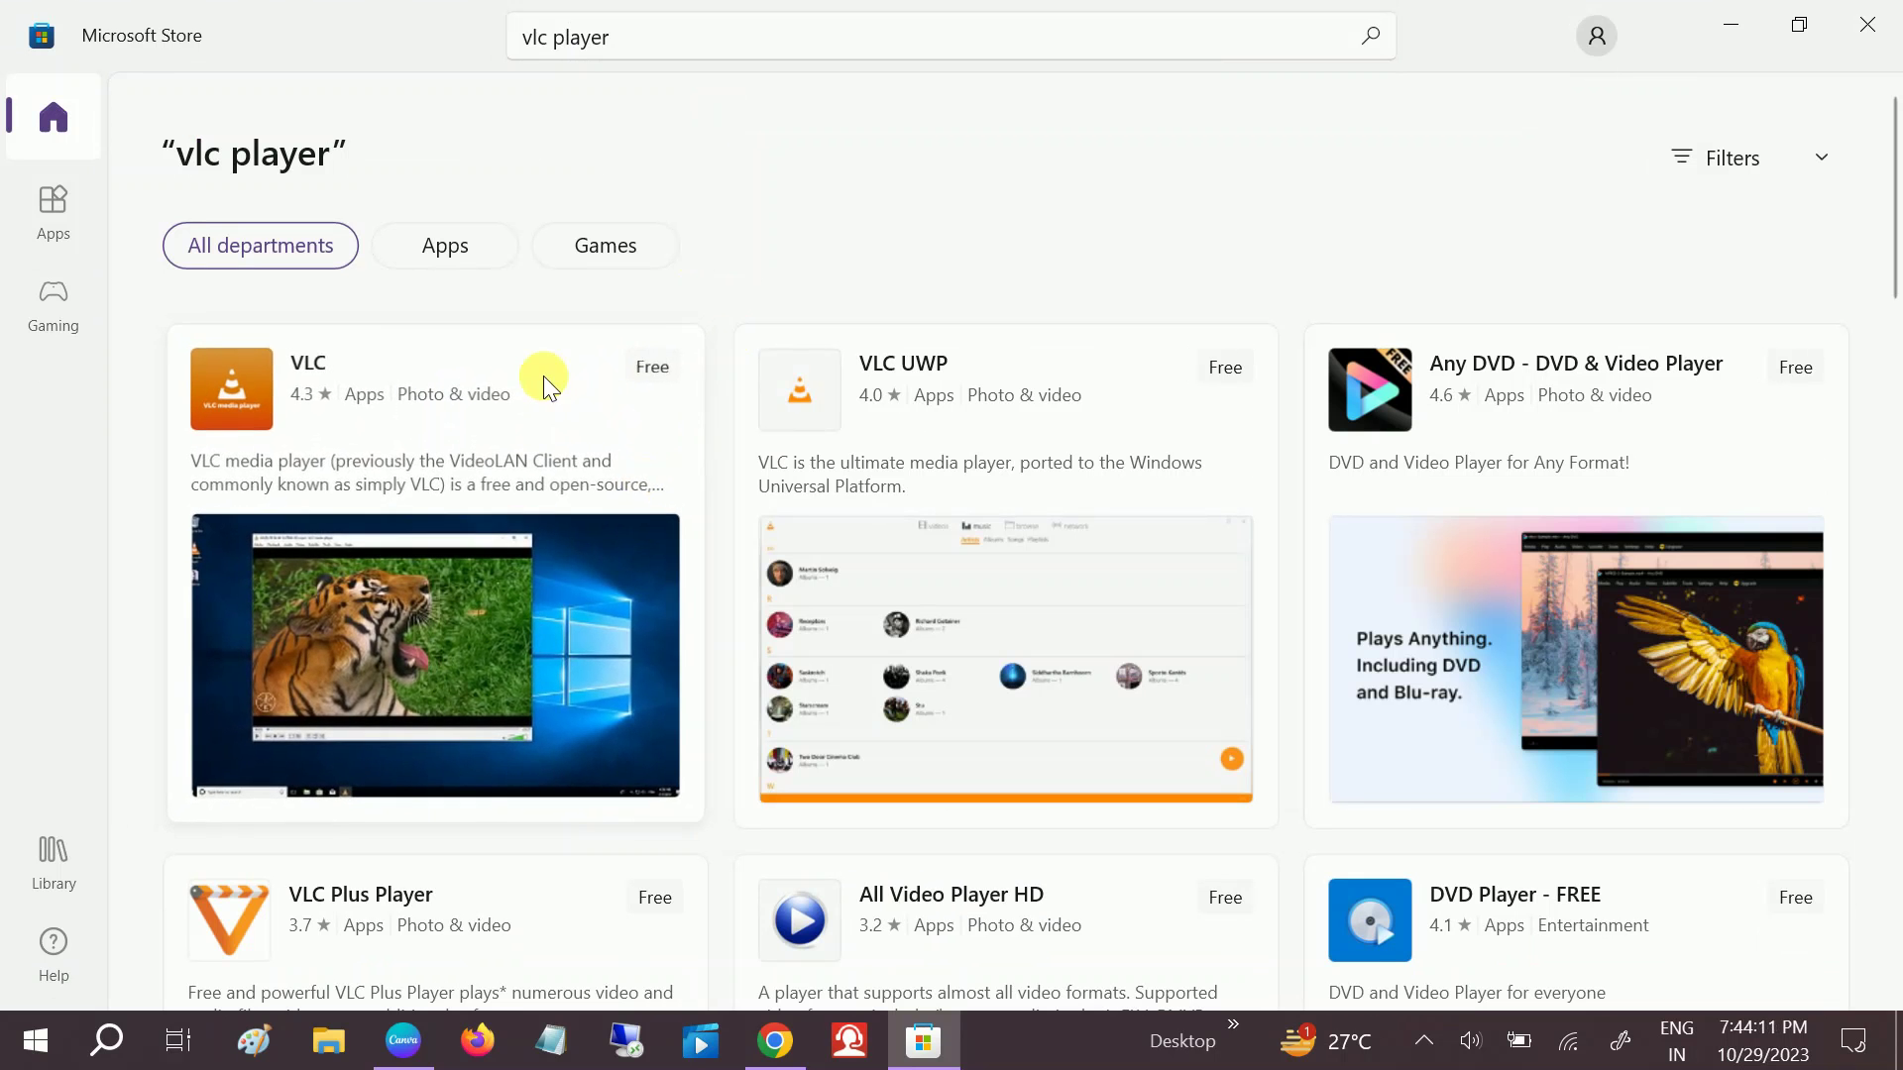
pyautogui.click(1857, 27)
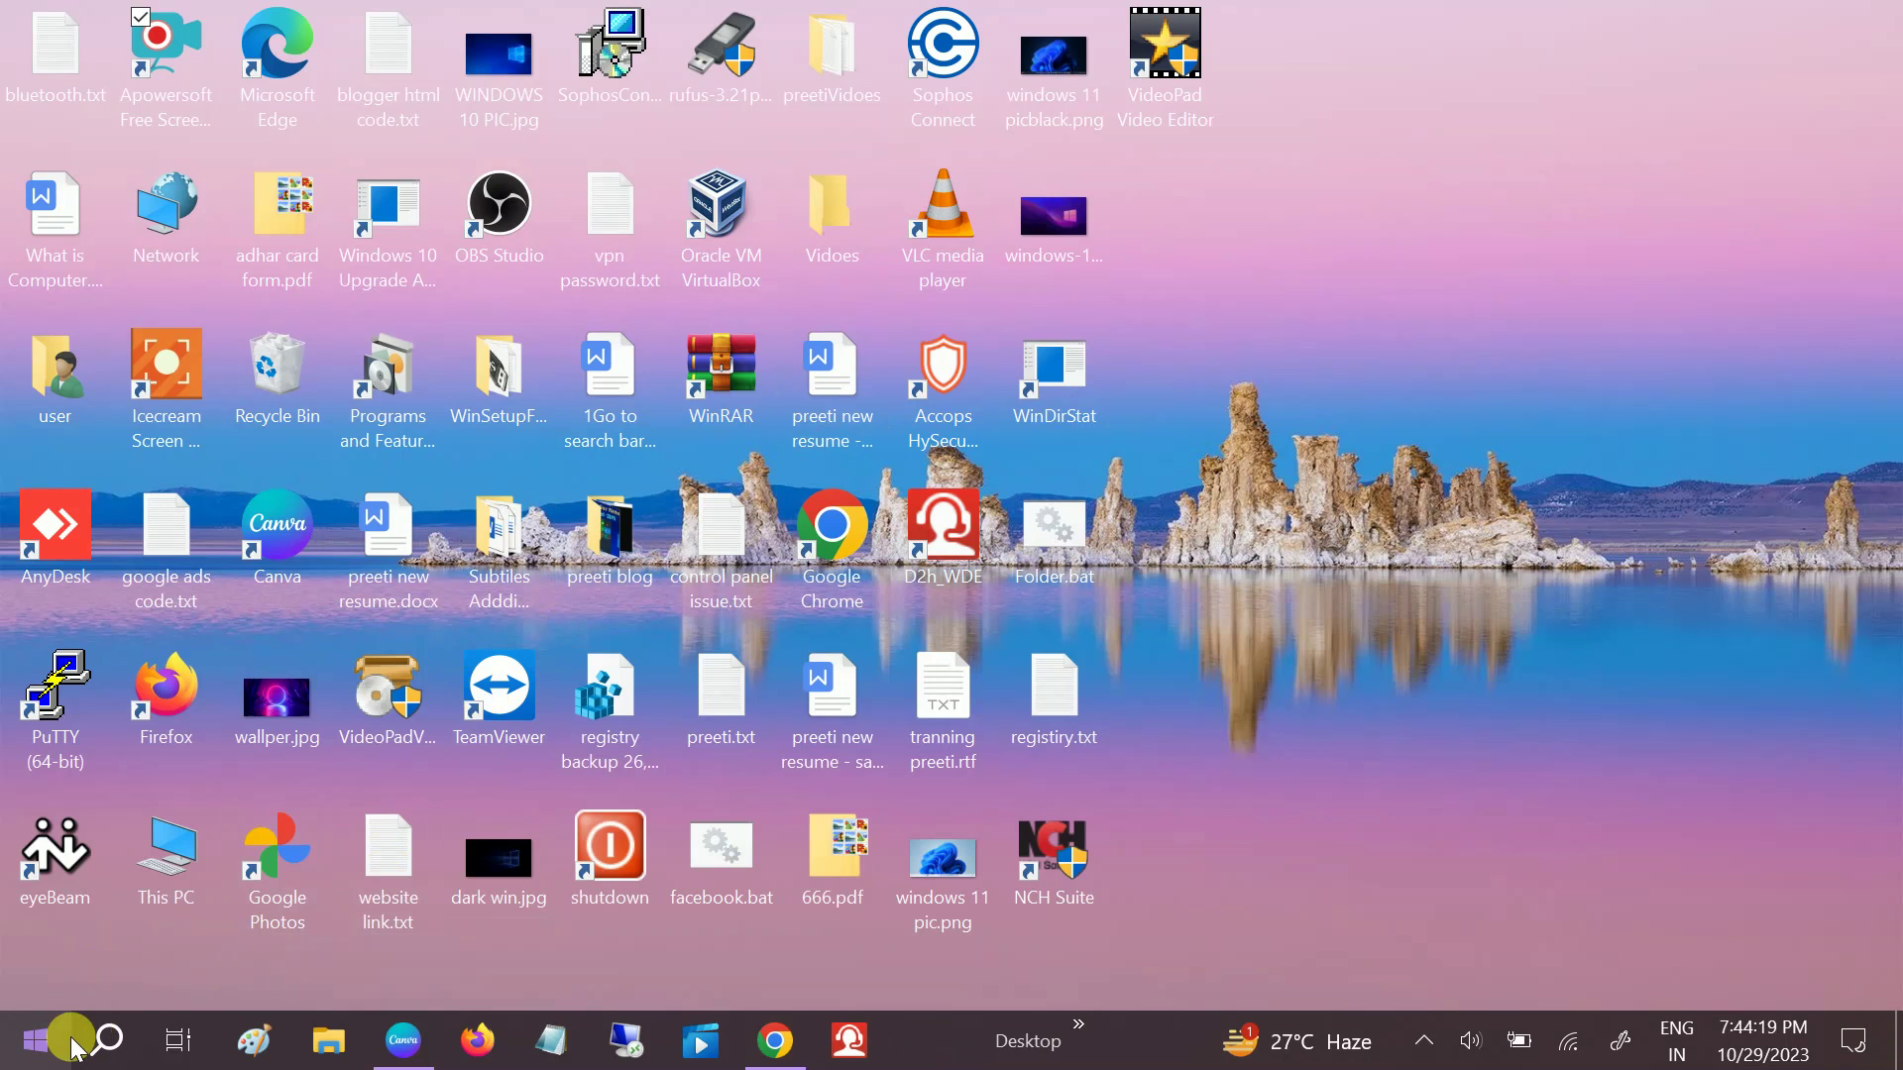
# Step: Launch Device Manager and shift its window slightly right and down
pyautogui.click(118, 1059)
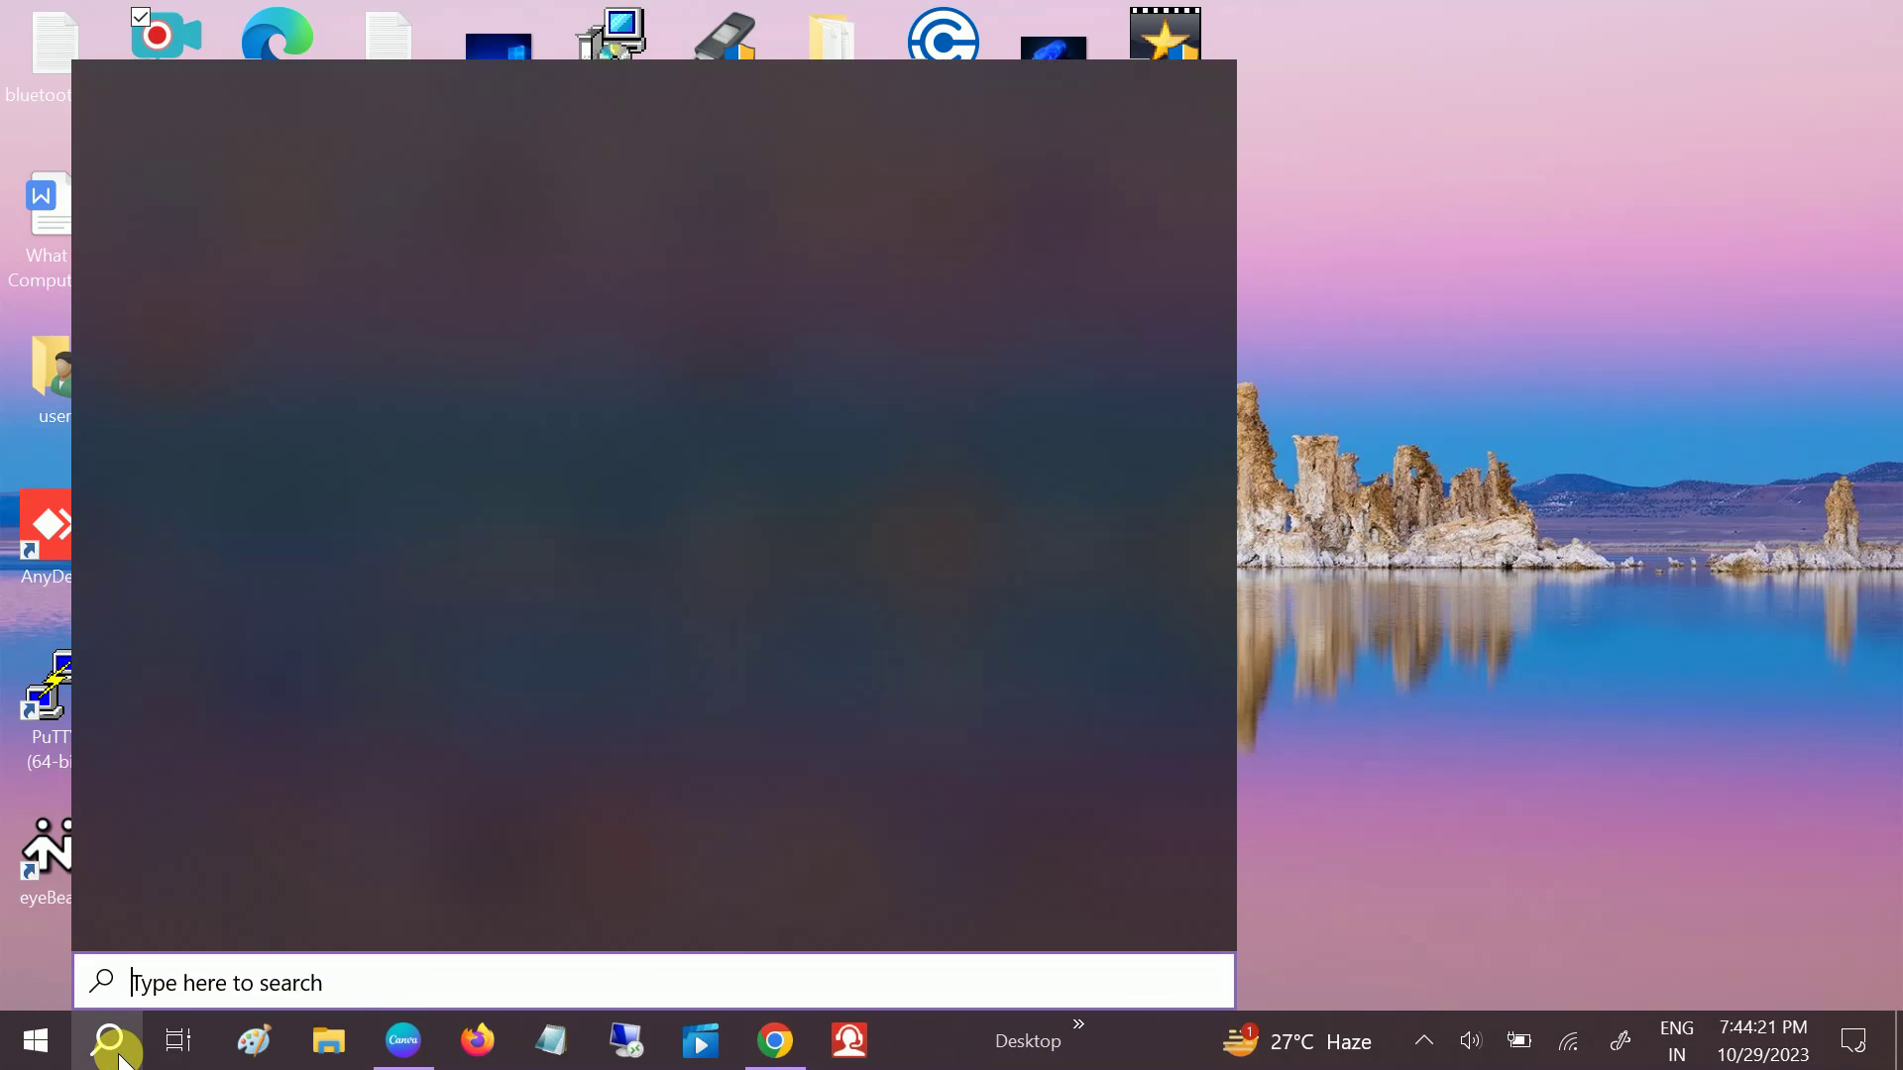
pyautogui.write('devi')
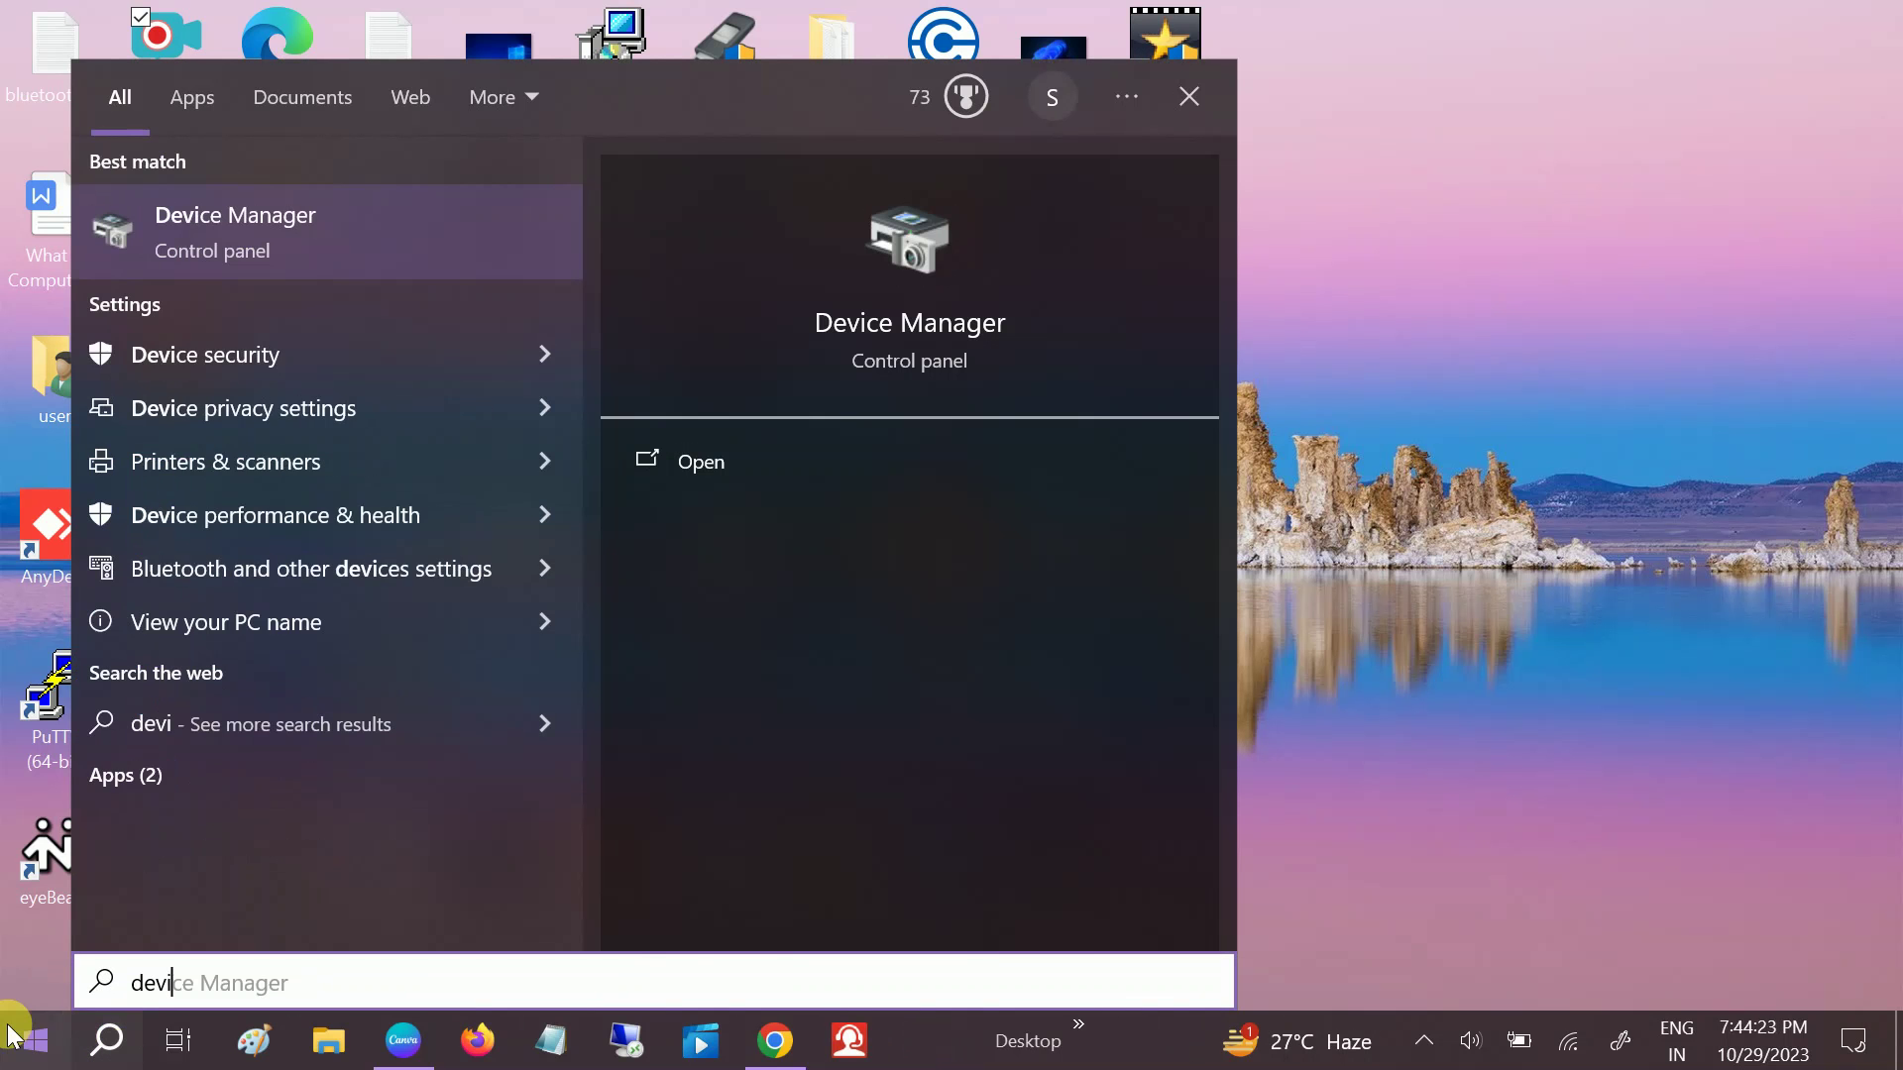
pyautogui.click(299, 219)
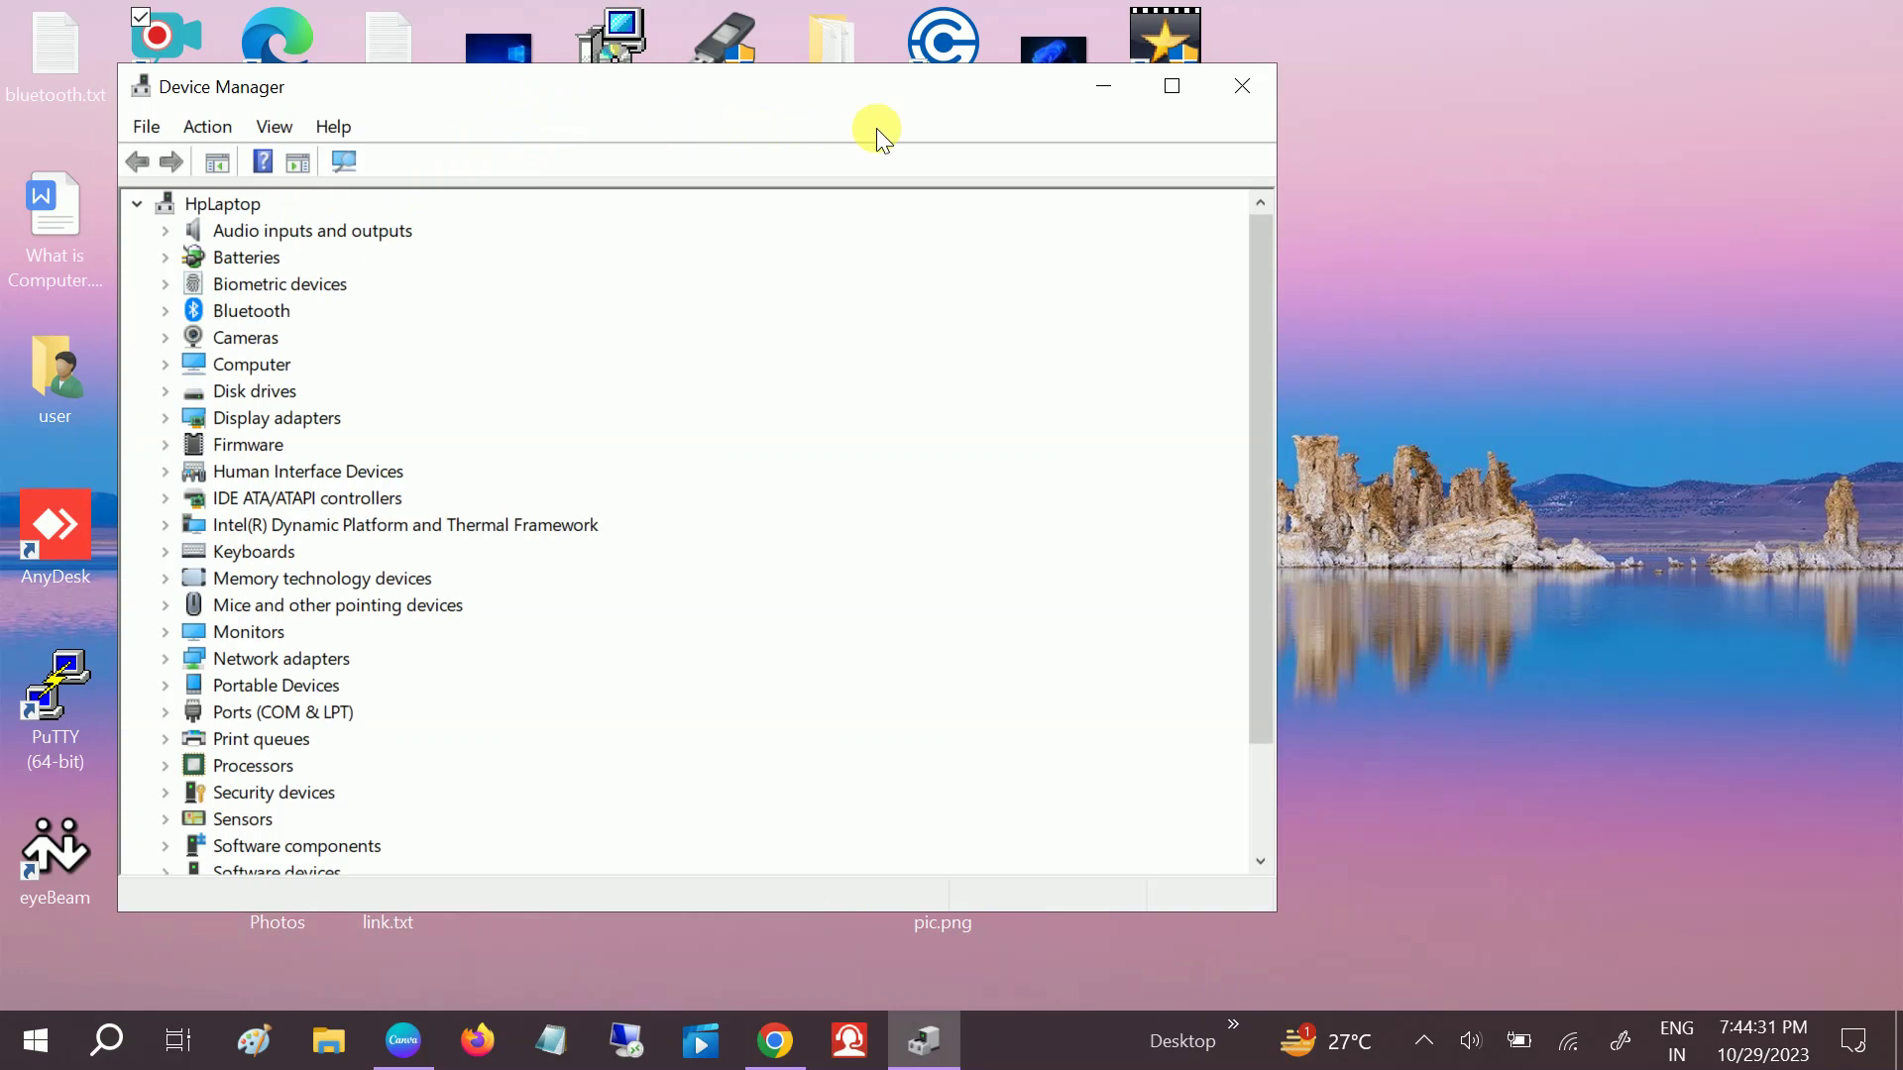
pyautogui.moveTo(897, 123); pyautogui.dragTo(1021, 143)
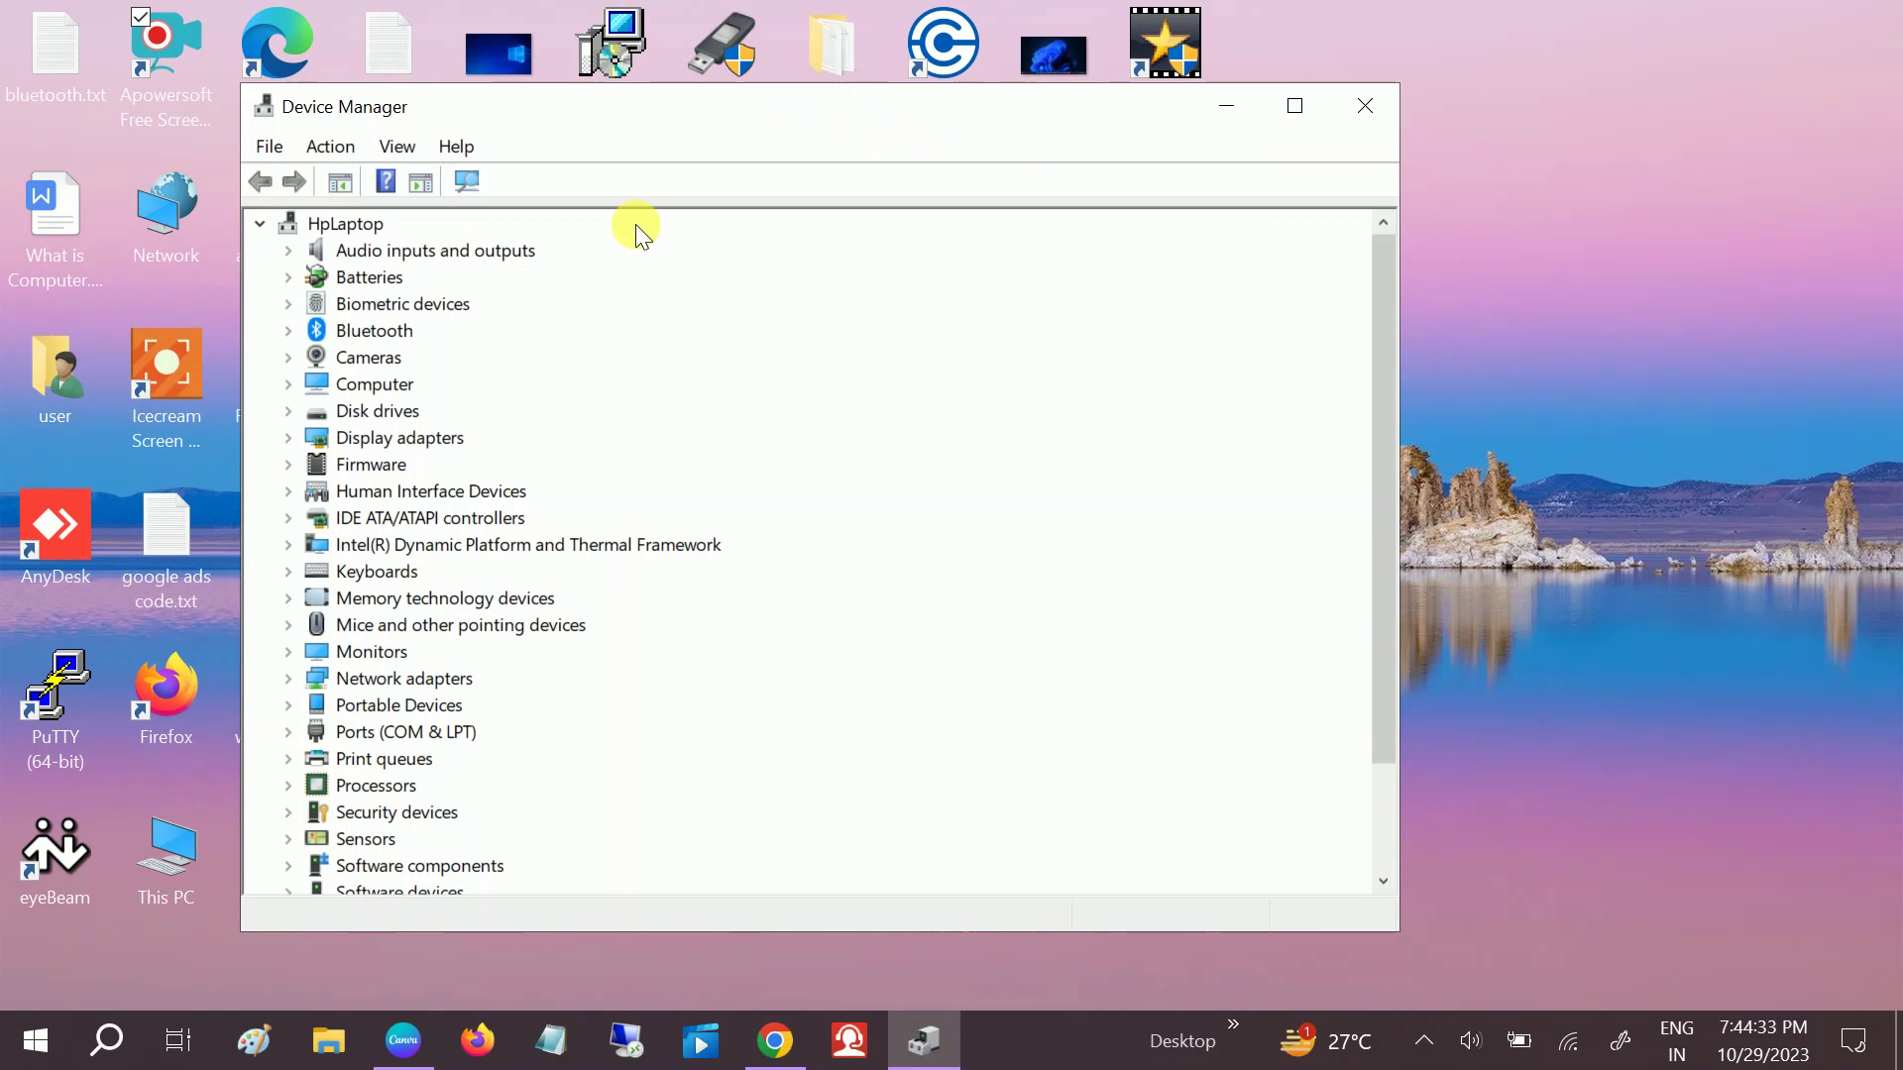
# Step: Auto-search driver updates for the Realtek speakers and Microphone Array; both are already current
pyautogui.click(287, 254)
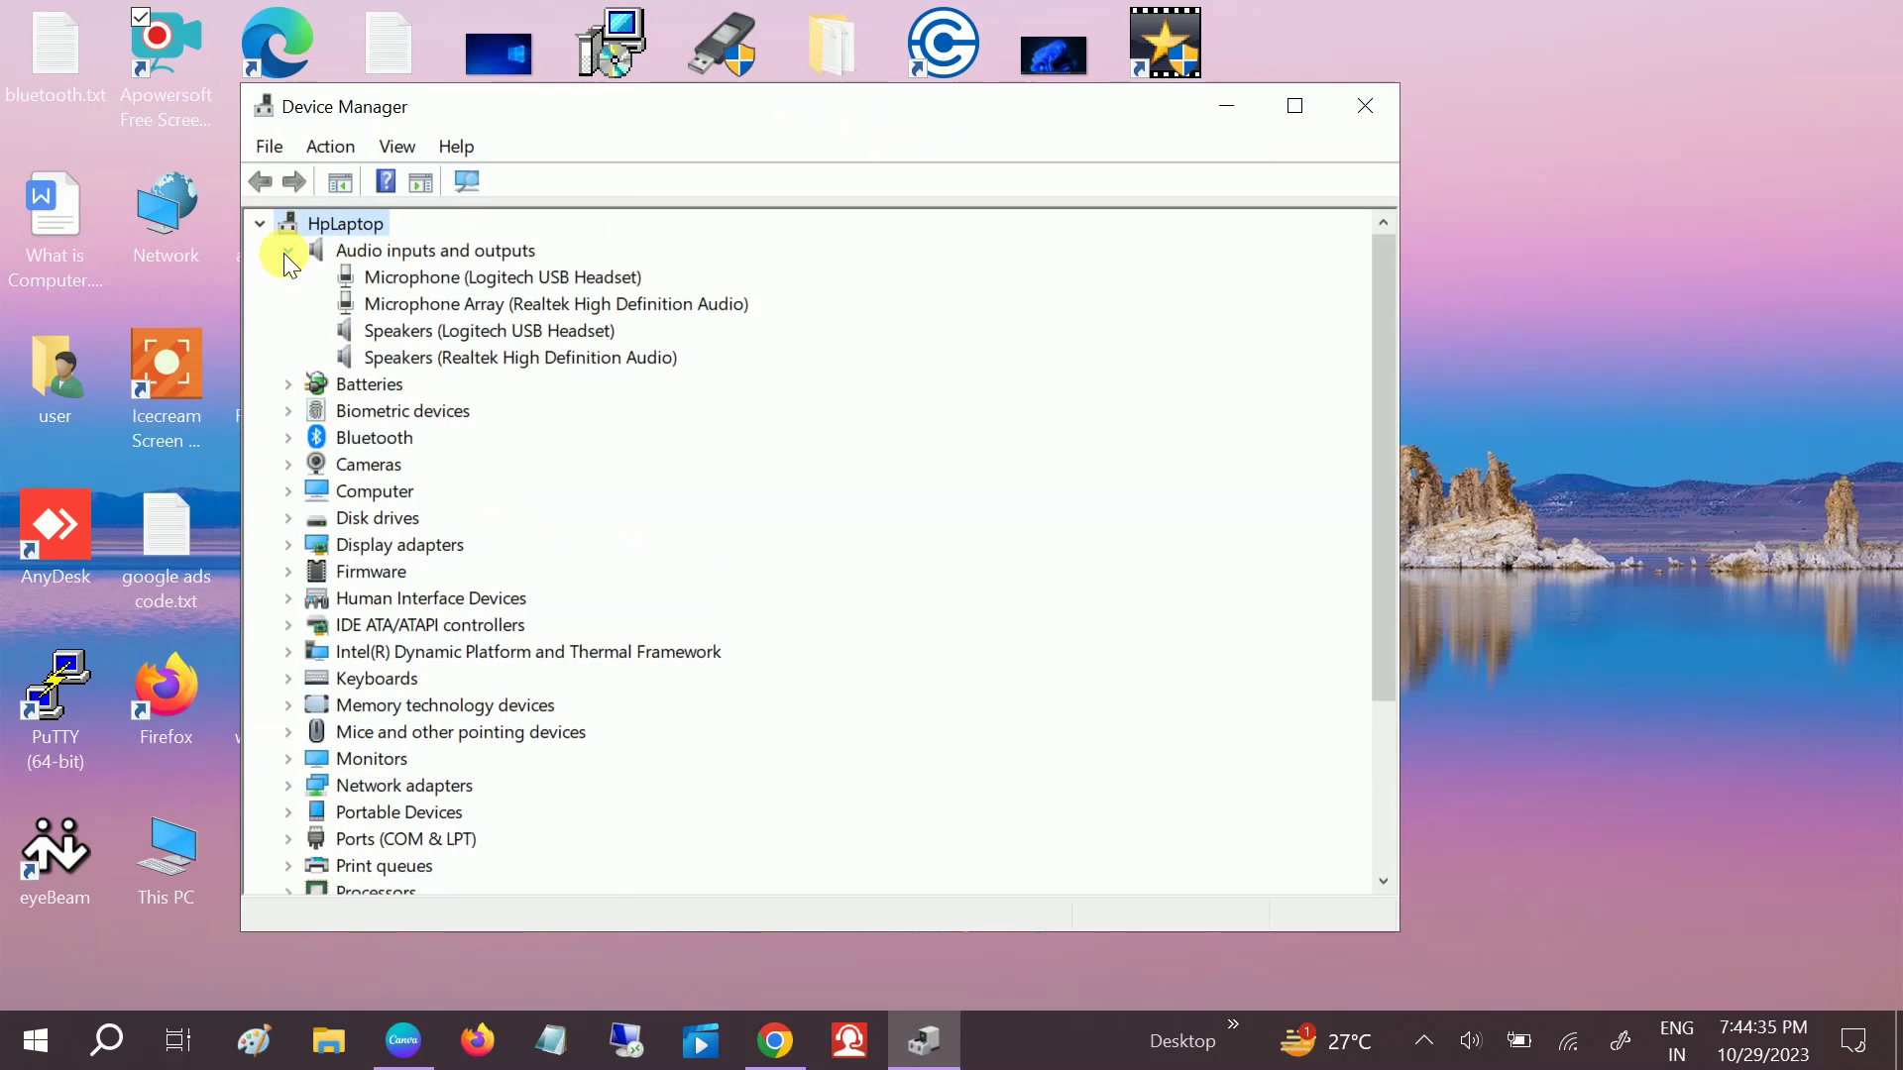
pyautogui.click(442, 357)
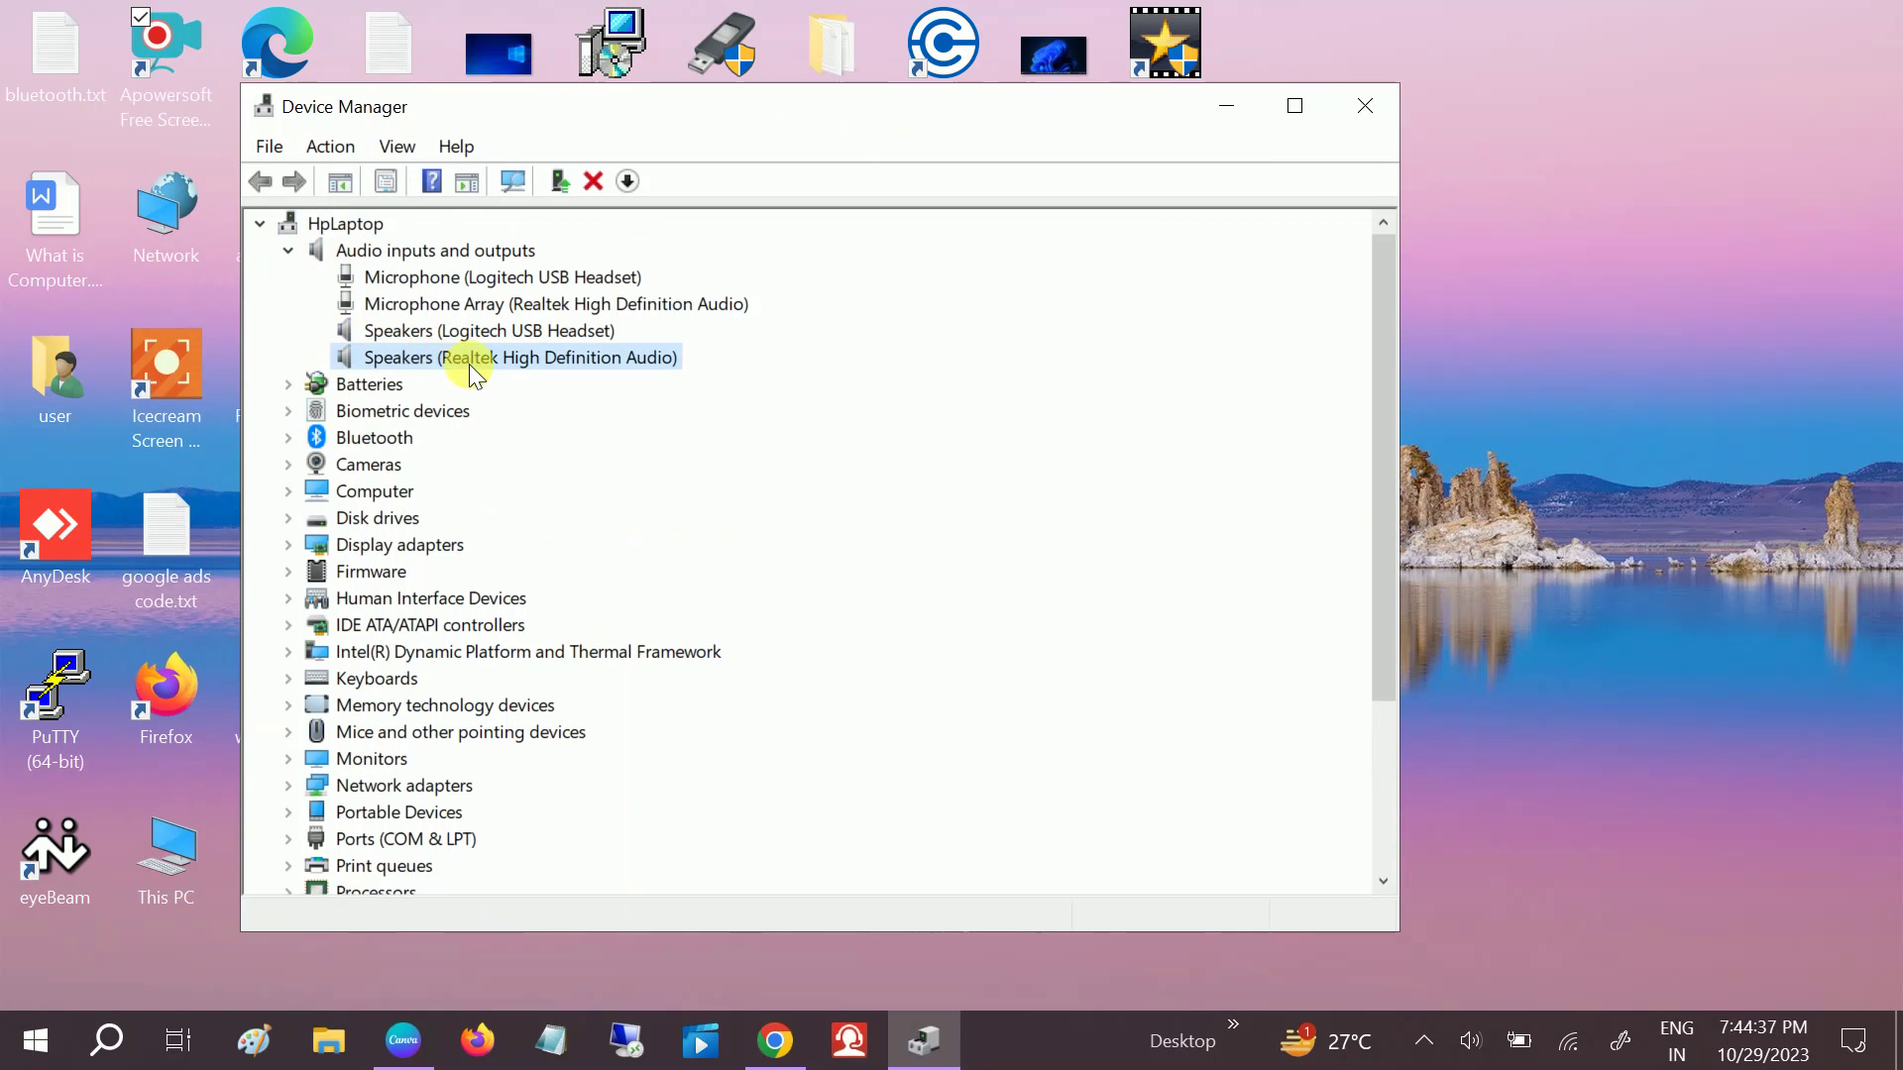
pyautogui.rightClick(468, 363)
pyautogui.click(501, 385)
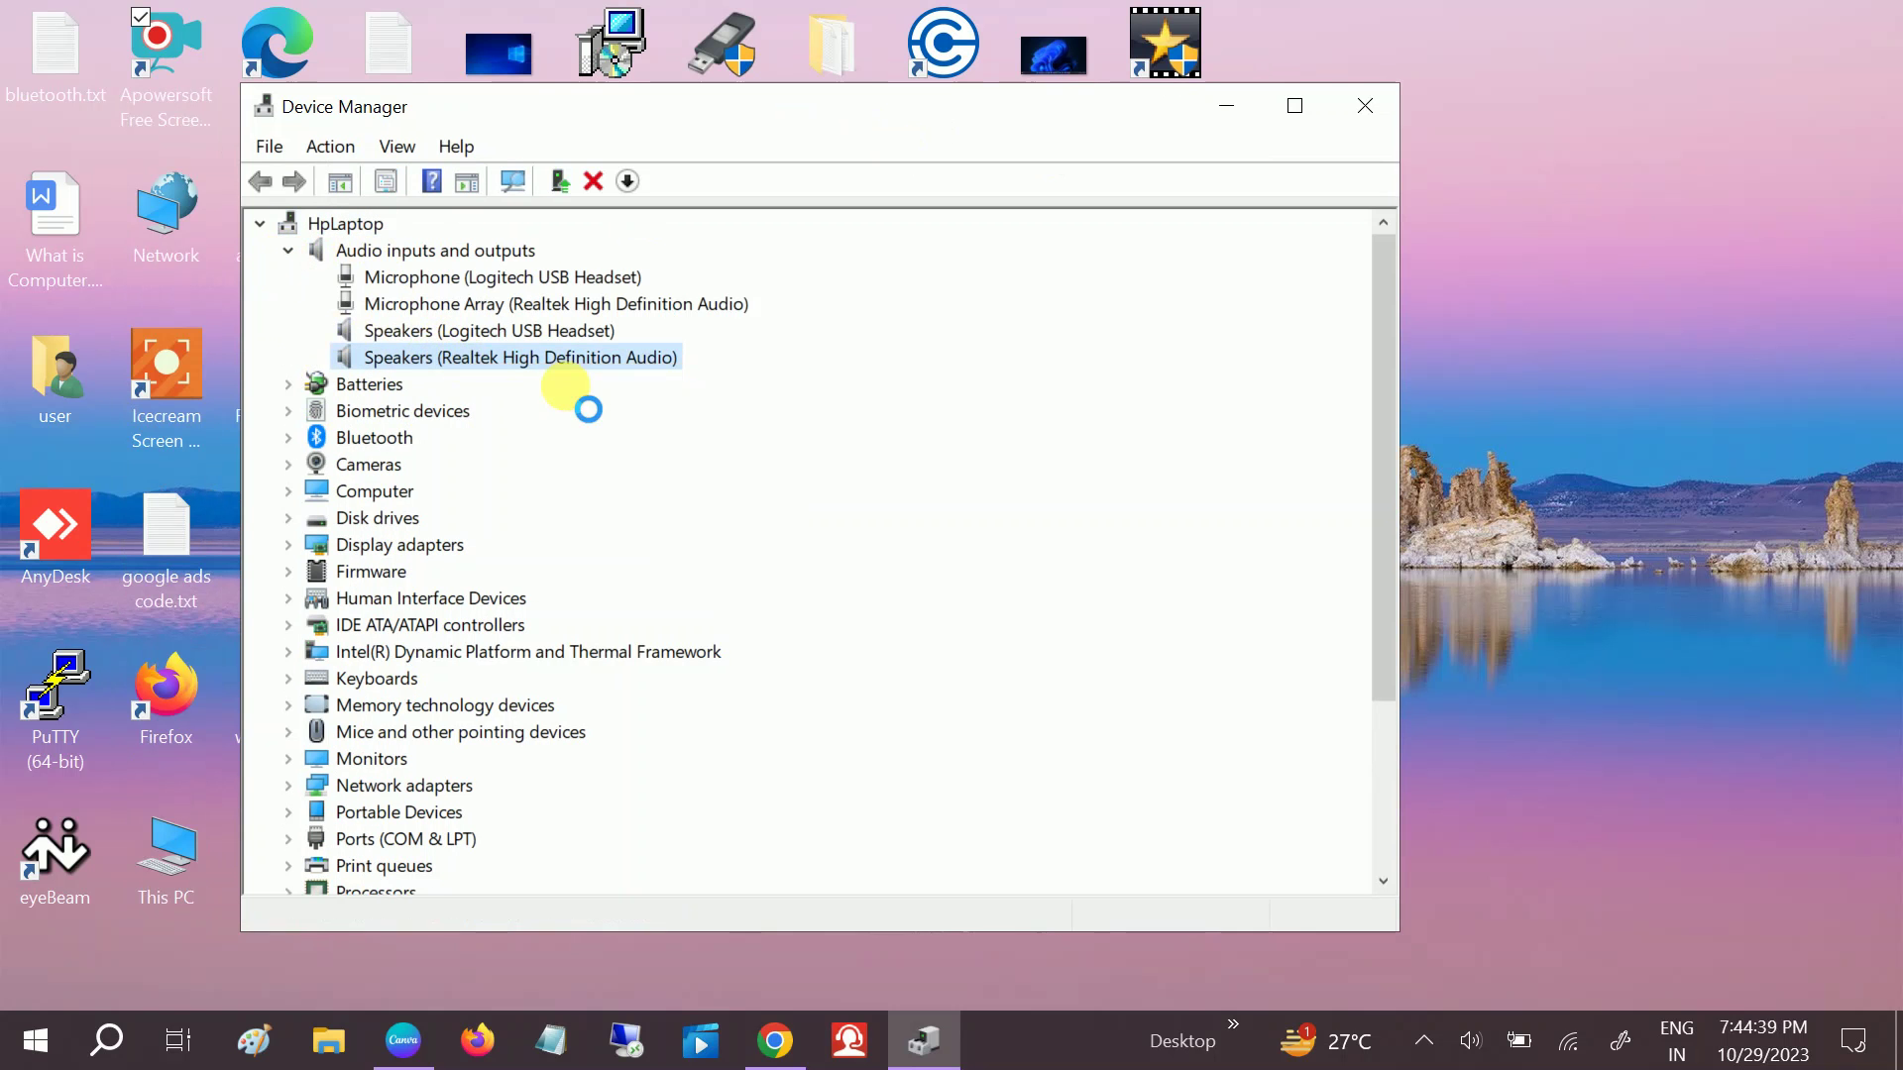
pyautogui.click(572, 392)
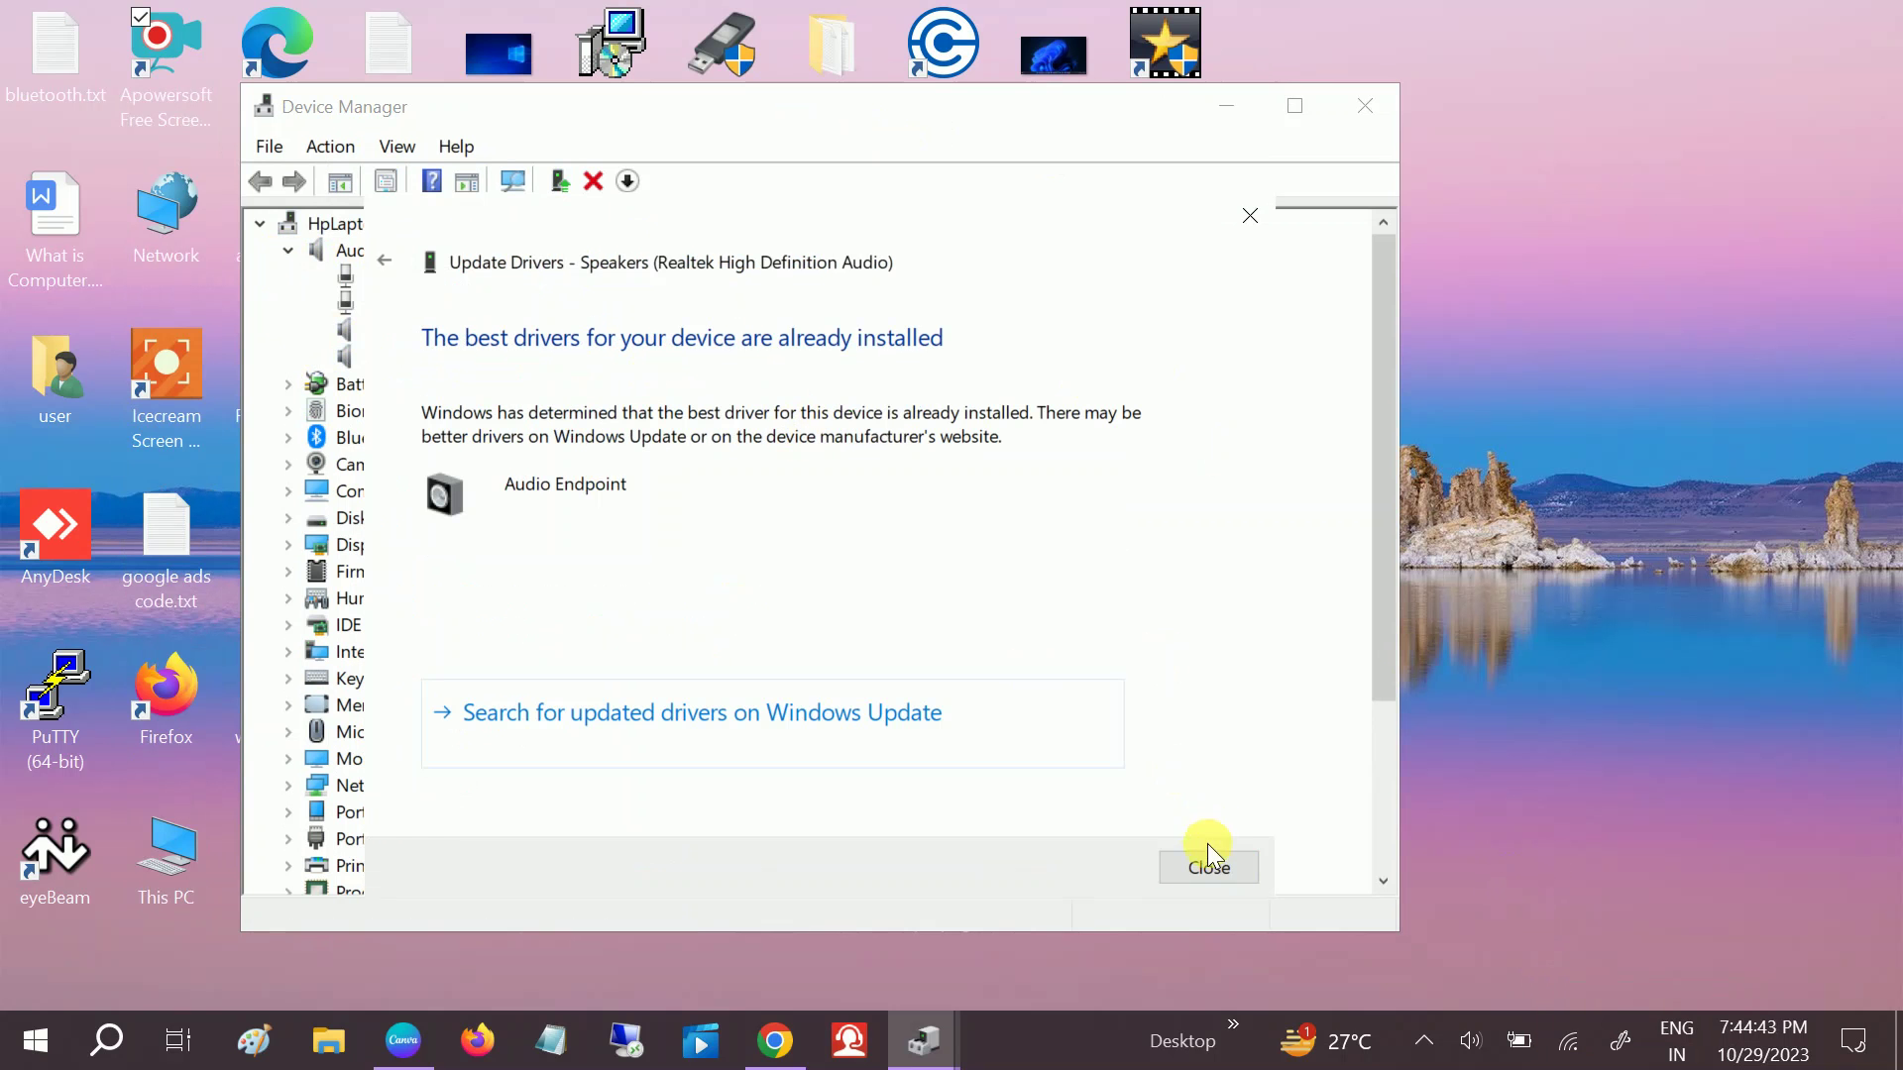
pyautogui.click(1197, 860)
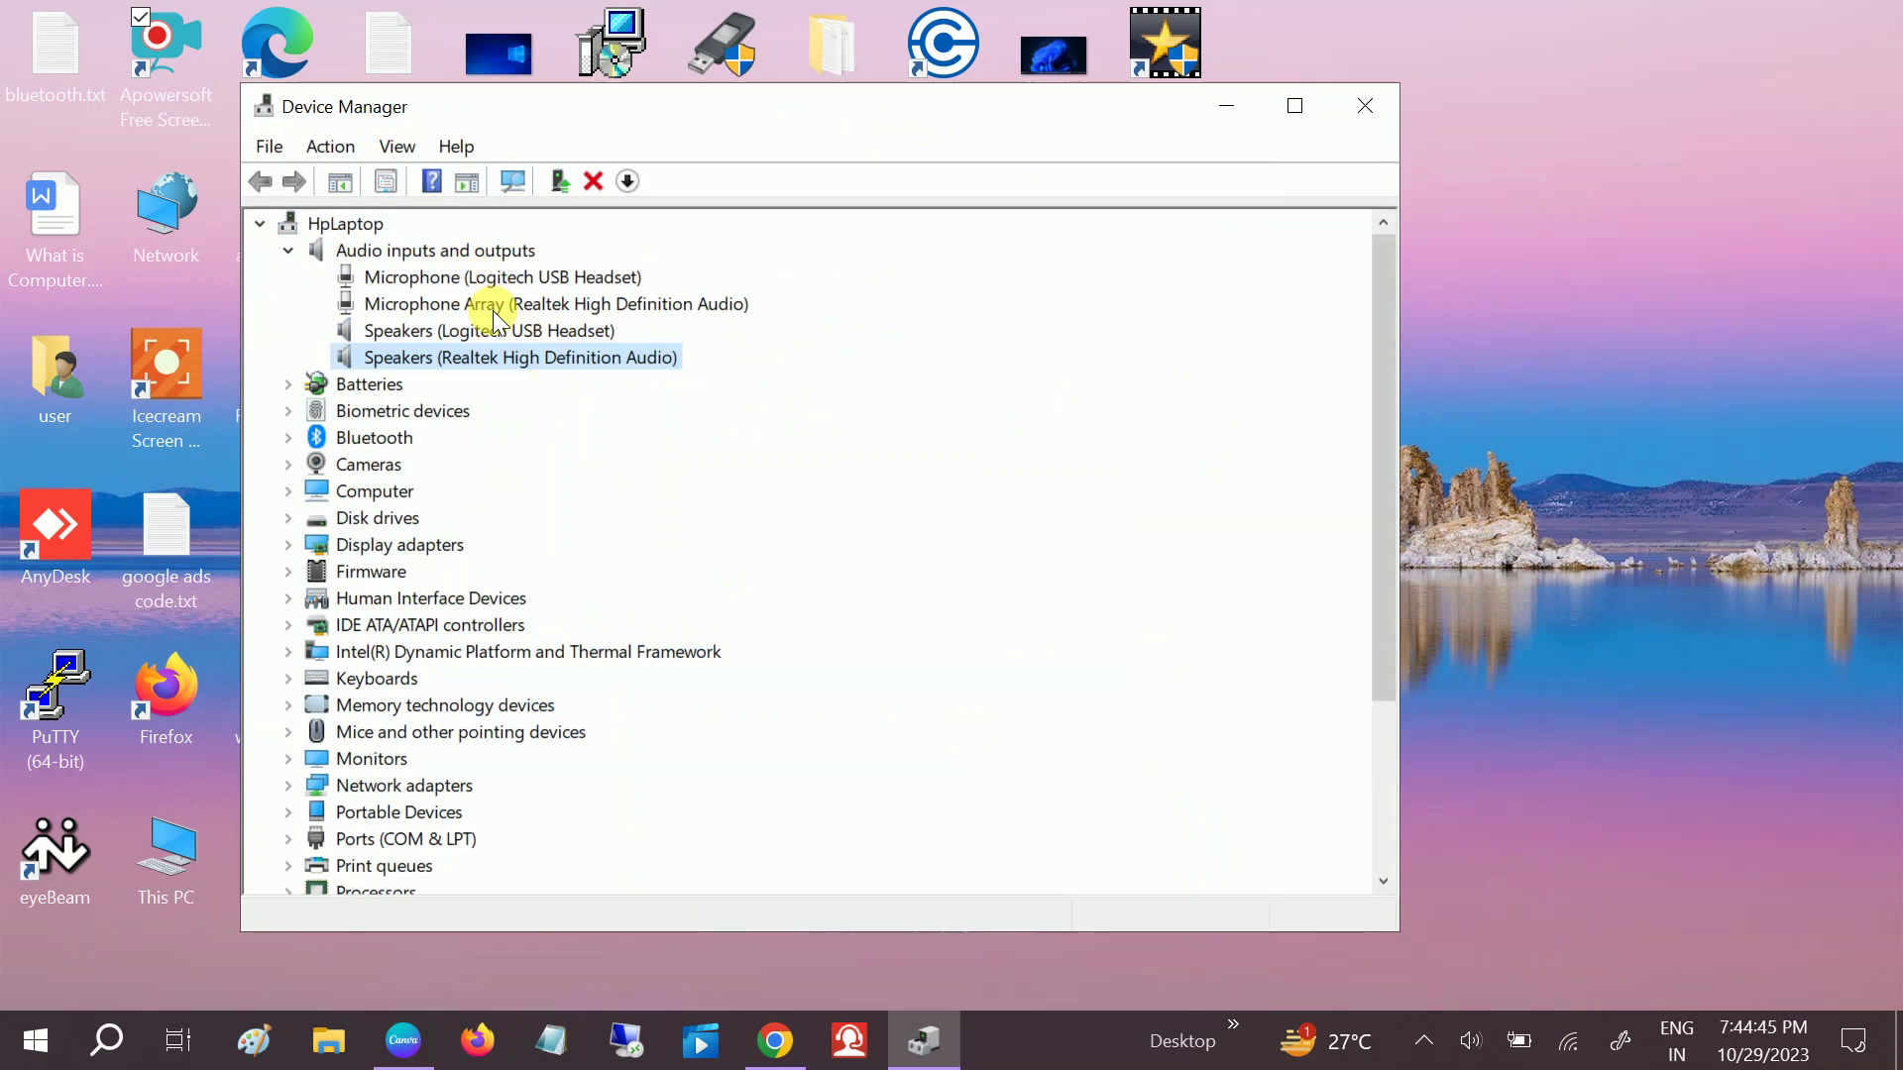
pyautogui.rightClick(492, 311)
pyautogui.click(547, 335)
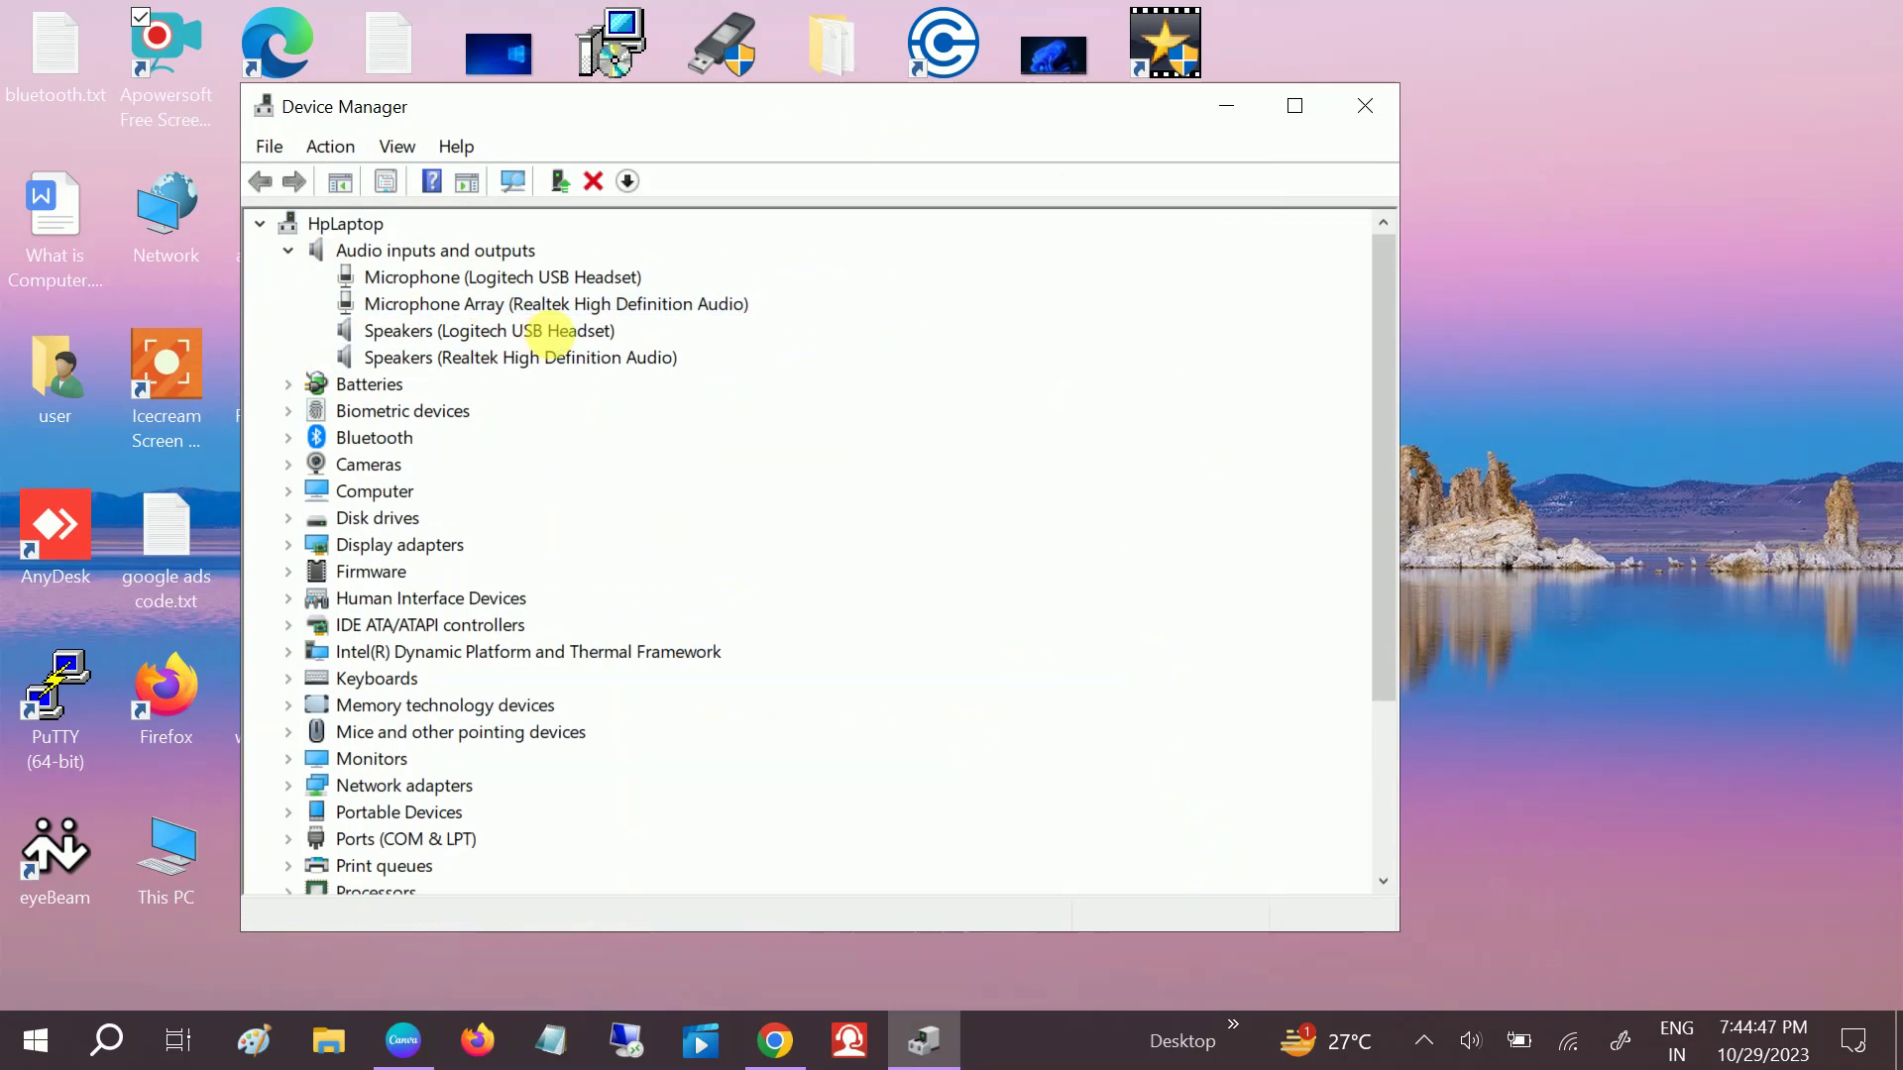
pyautogui.click(730, 455)
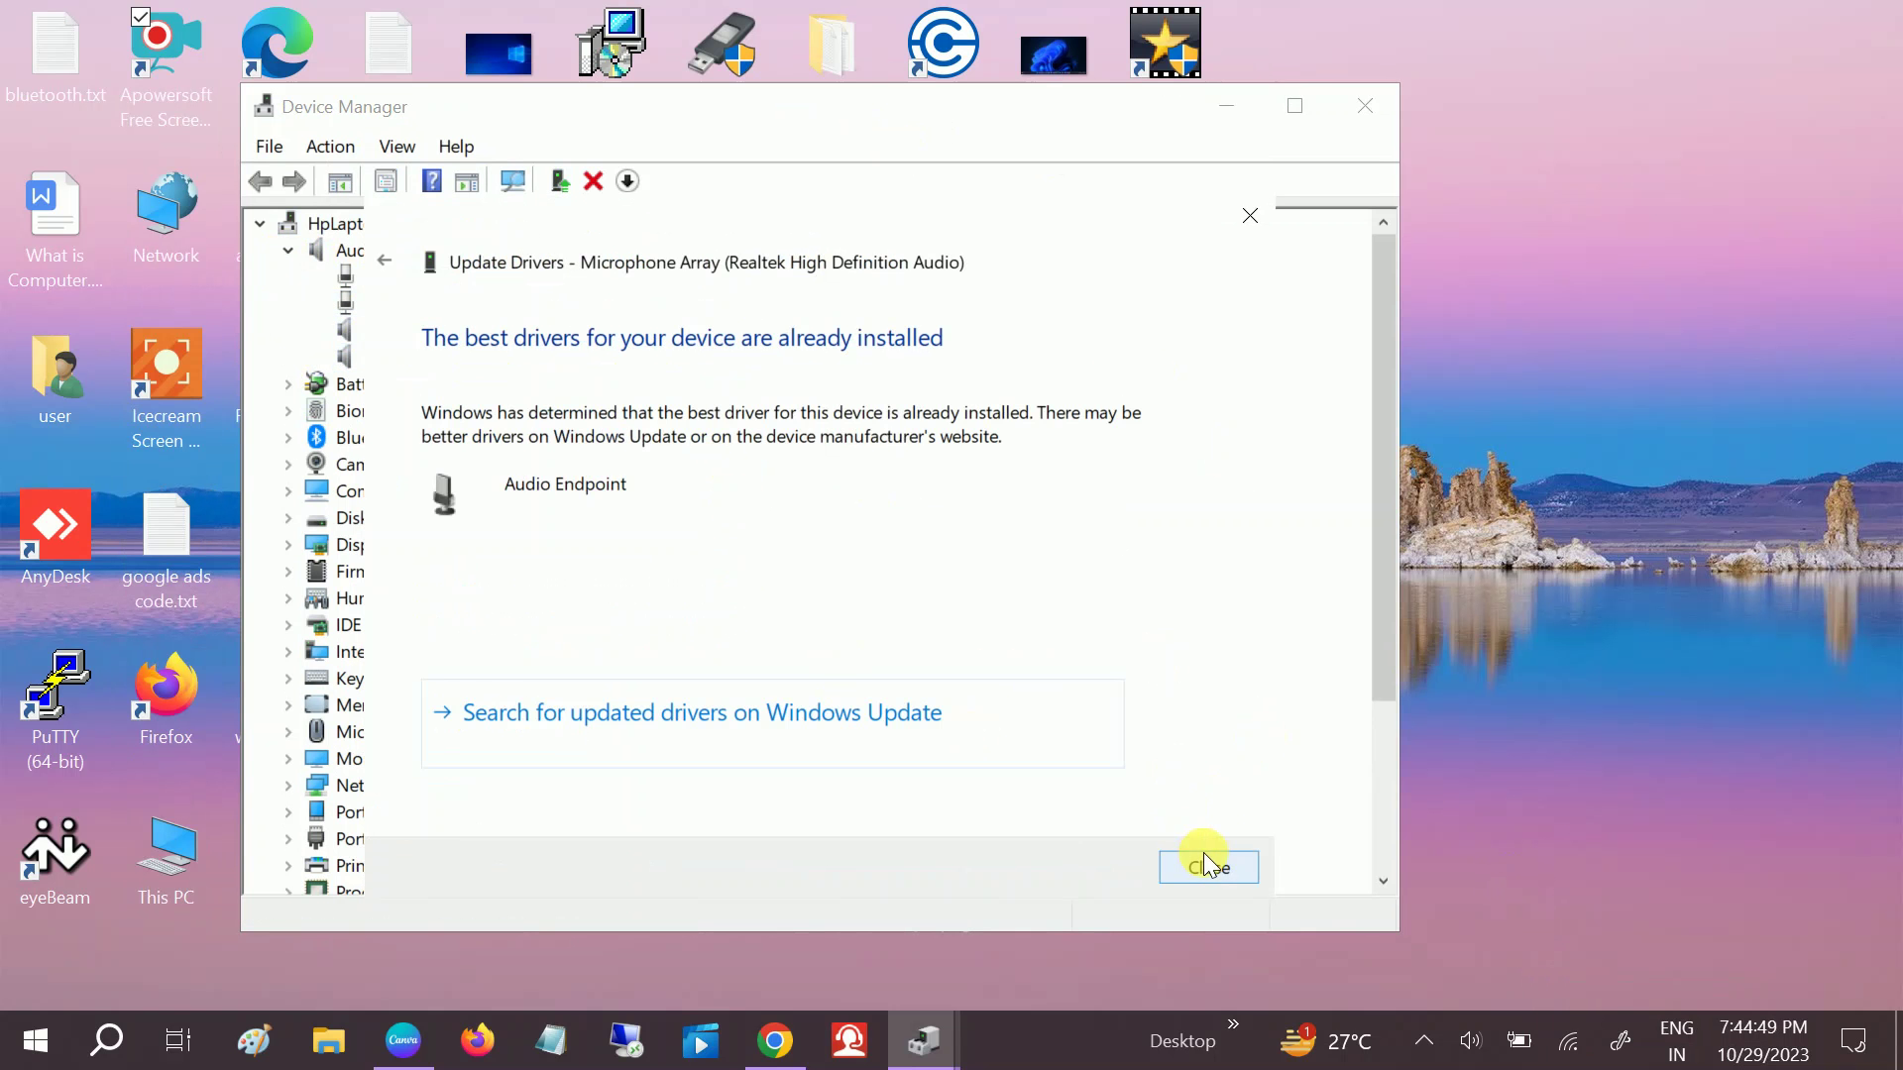
pyautogui.click(1207, 865)
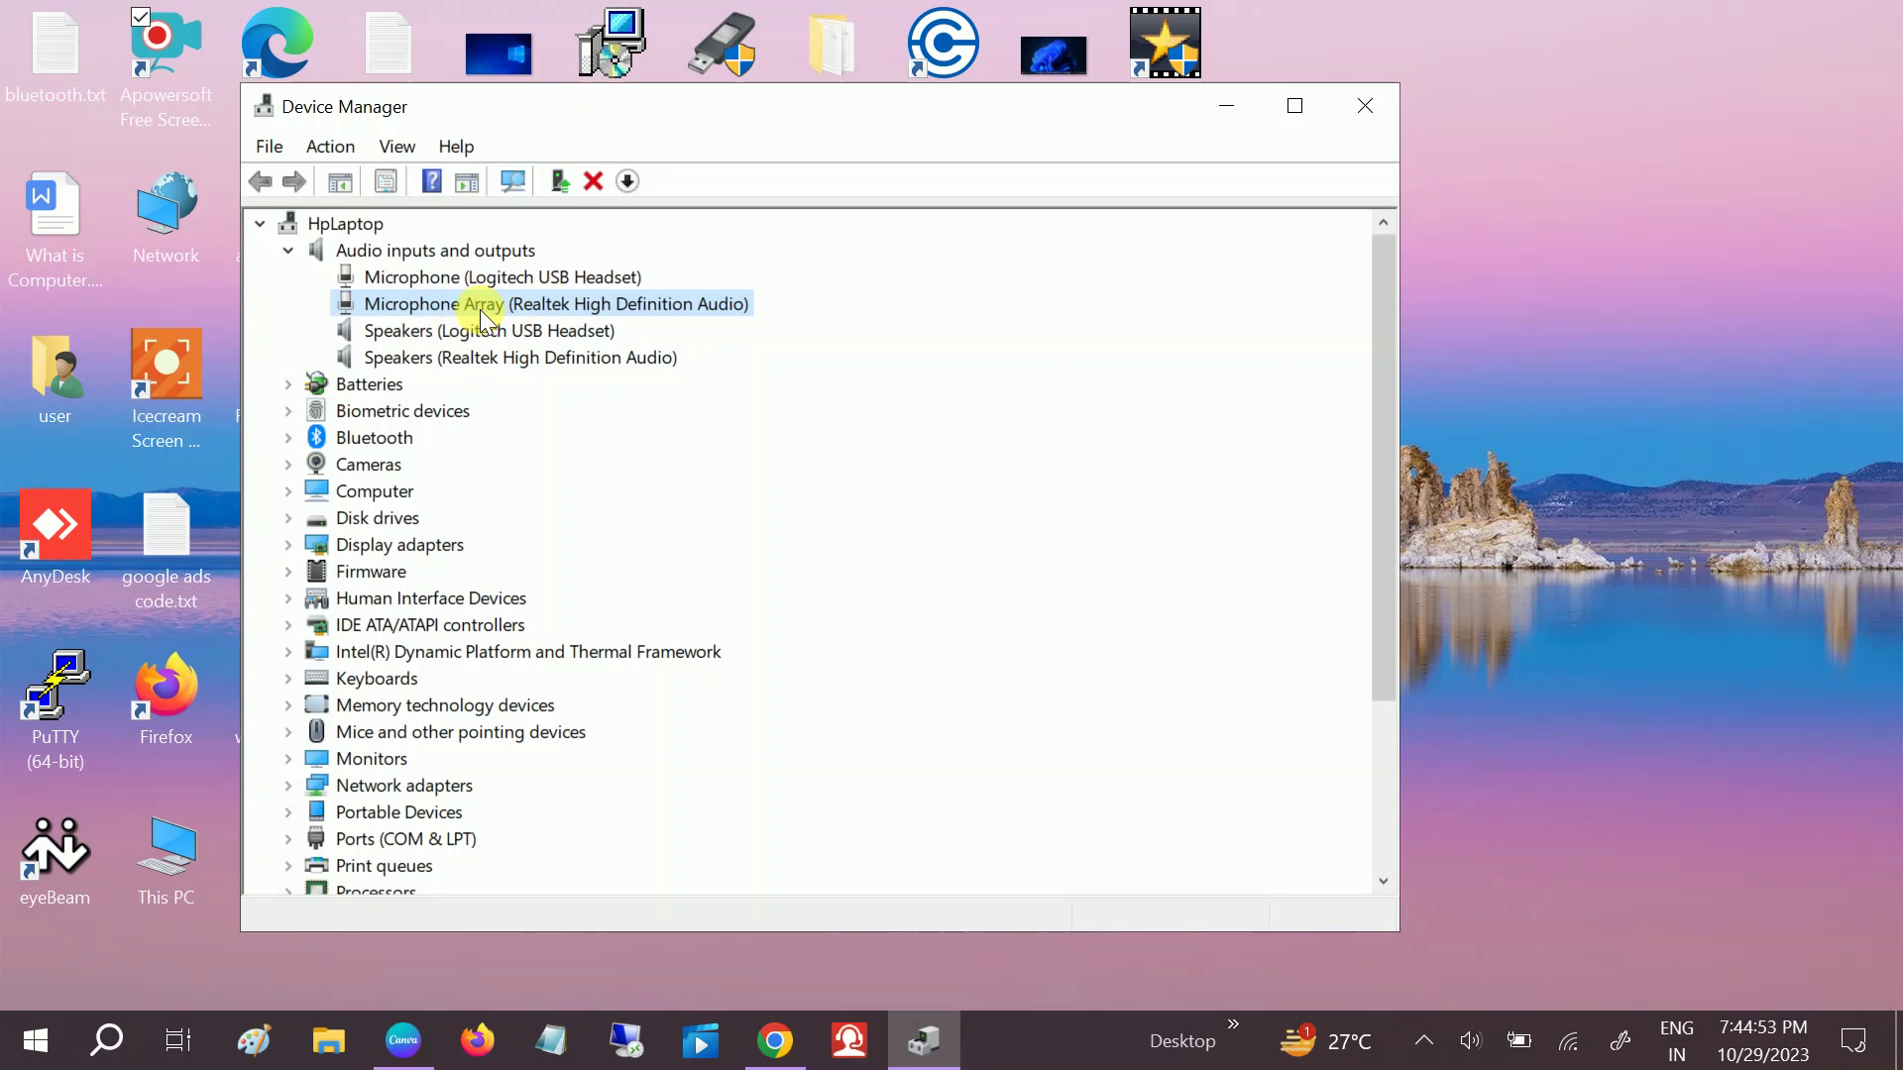
# Step: Auto-search a driver update for Intel(R) HD Graphics 620, find it current, and close Device Manager
pyautogui.click(288, 545)
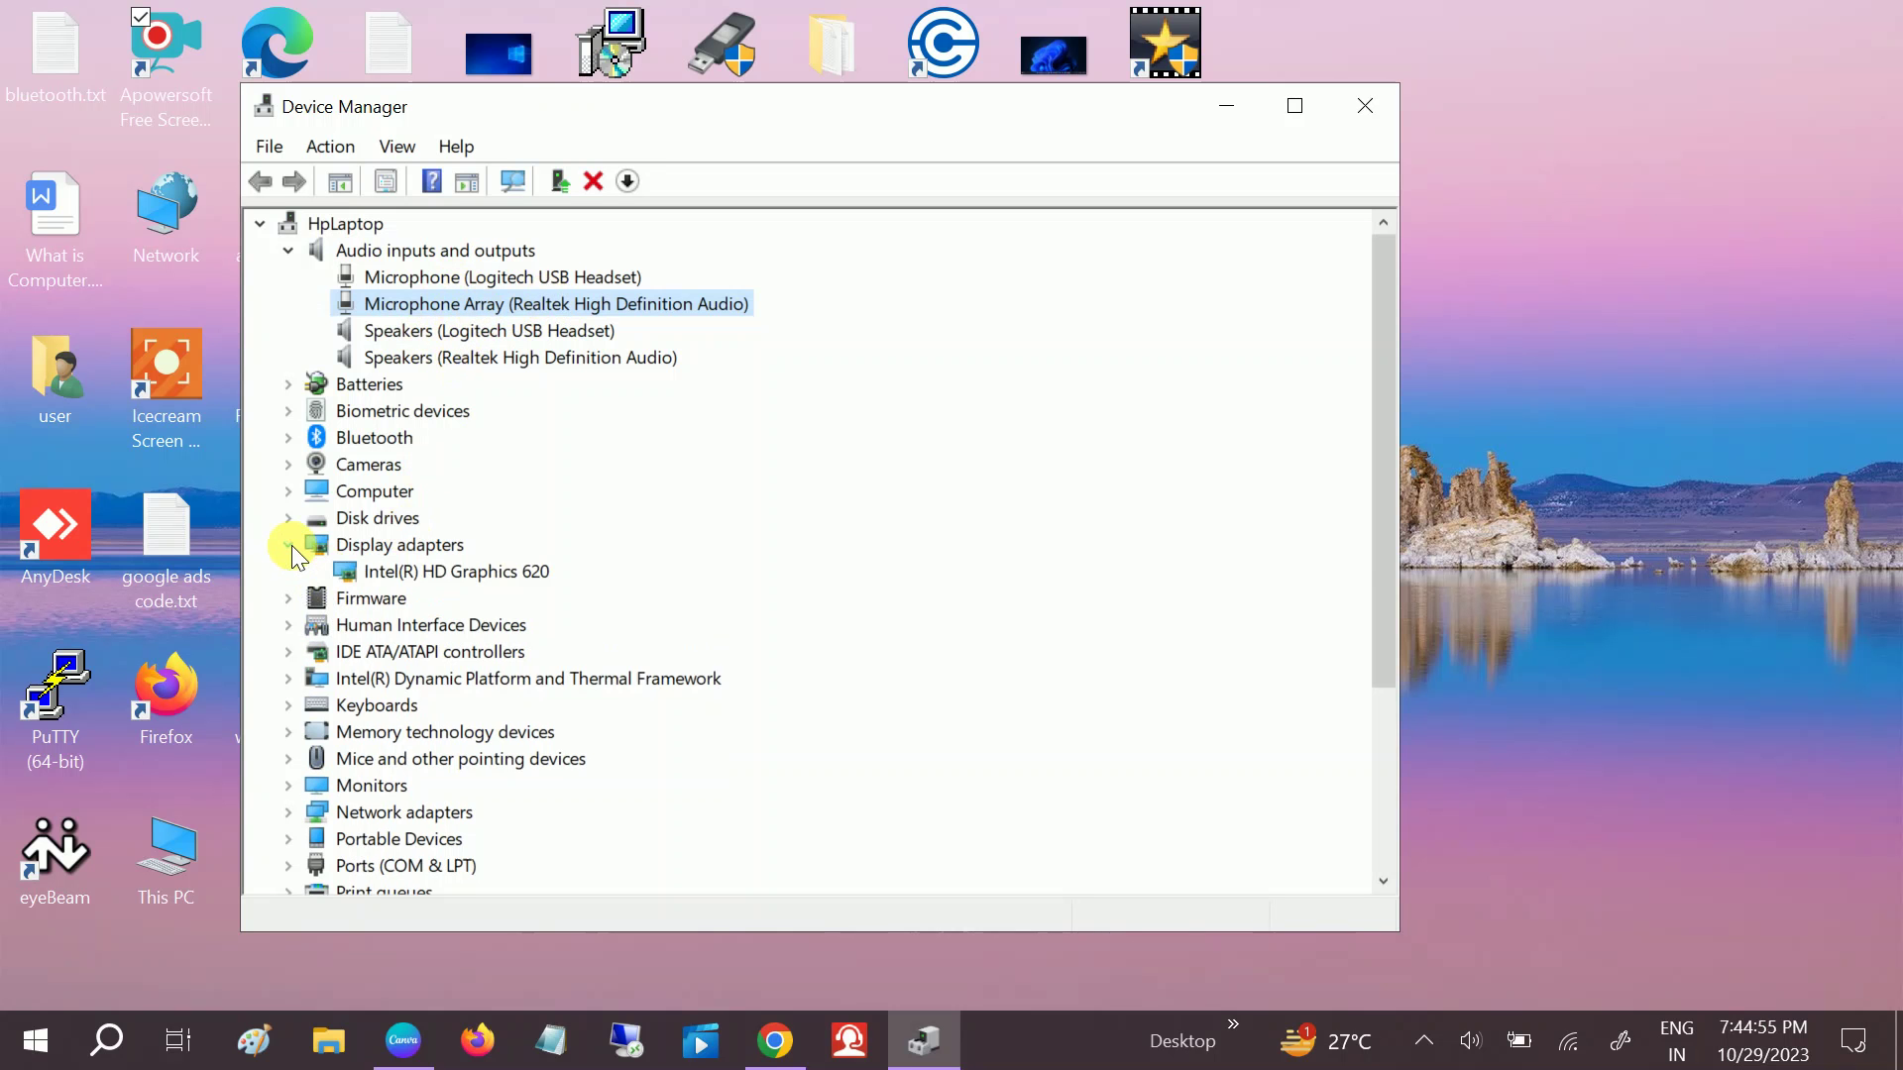
pyautogui.click(401, 572)
pyautogui.rightClick(404, 575)
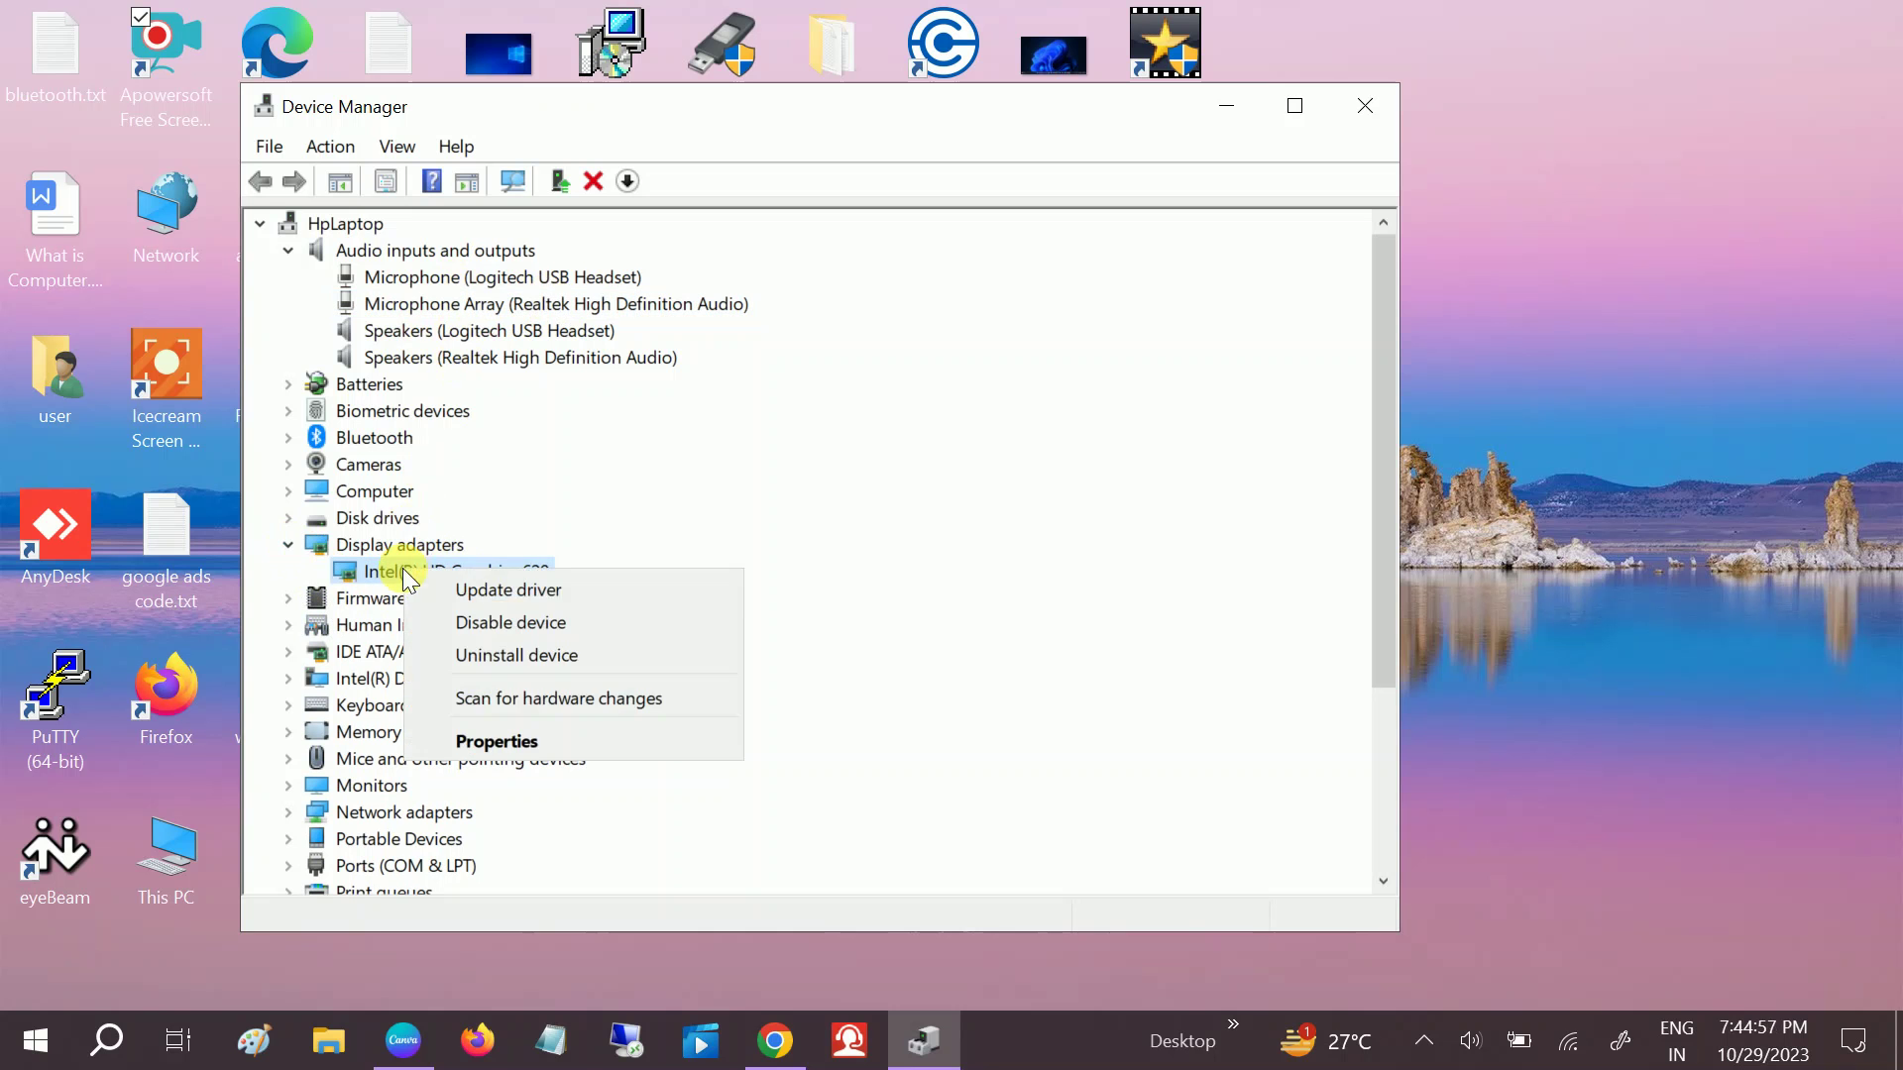
pyautogui.click(475, 588)
pyautogui.click(741, 514)
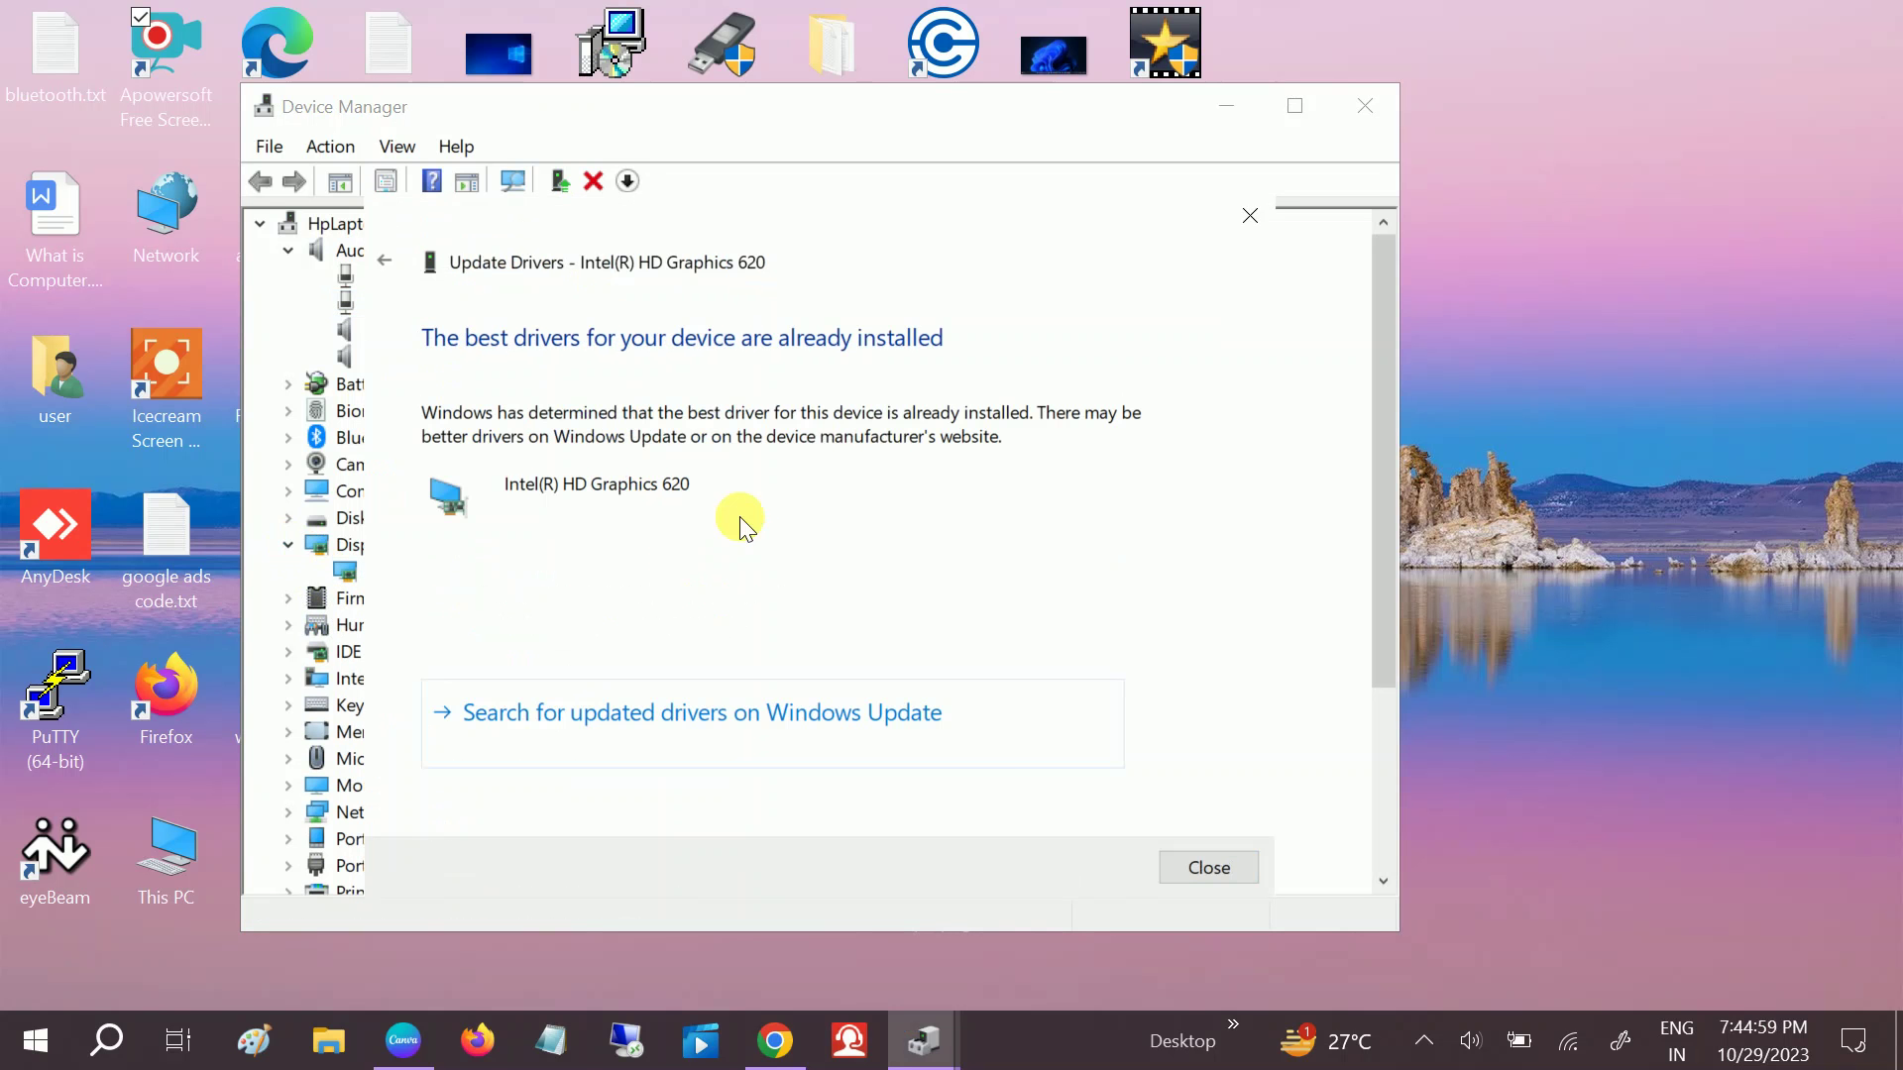
pyautogui.click(1204, 867)
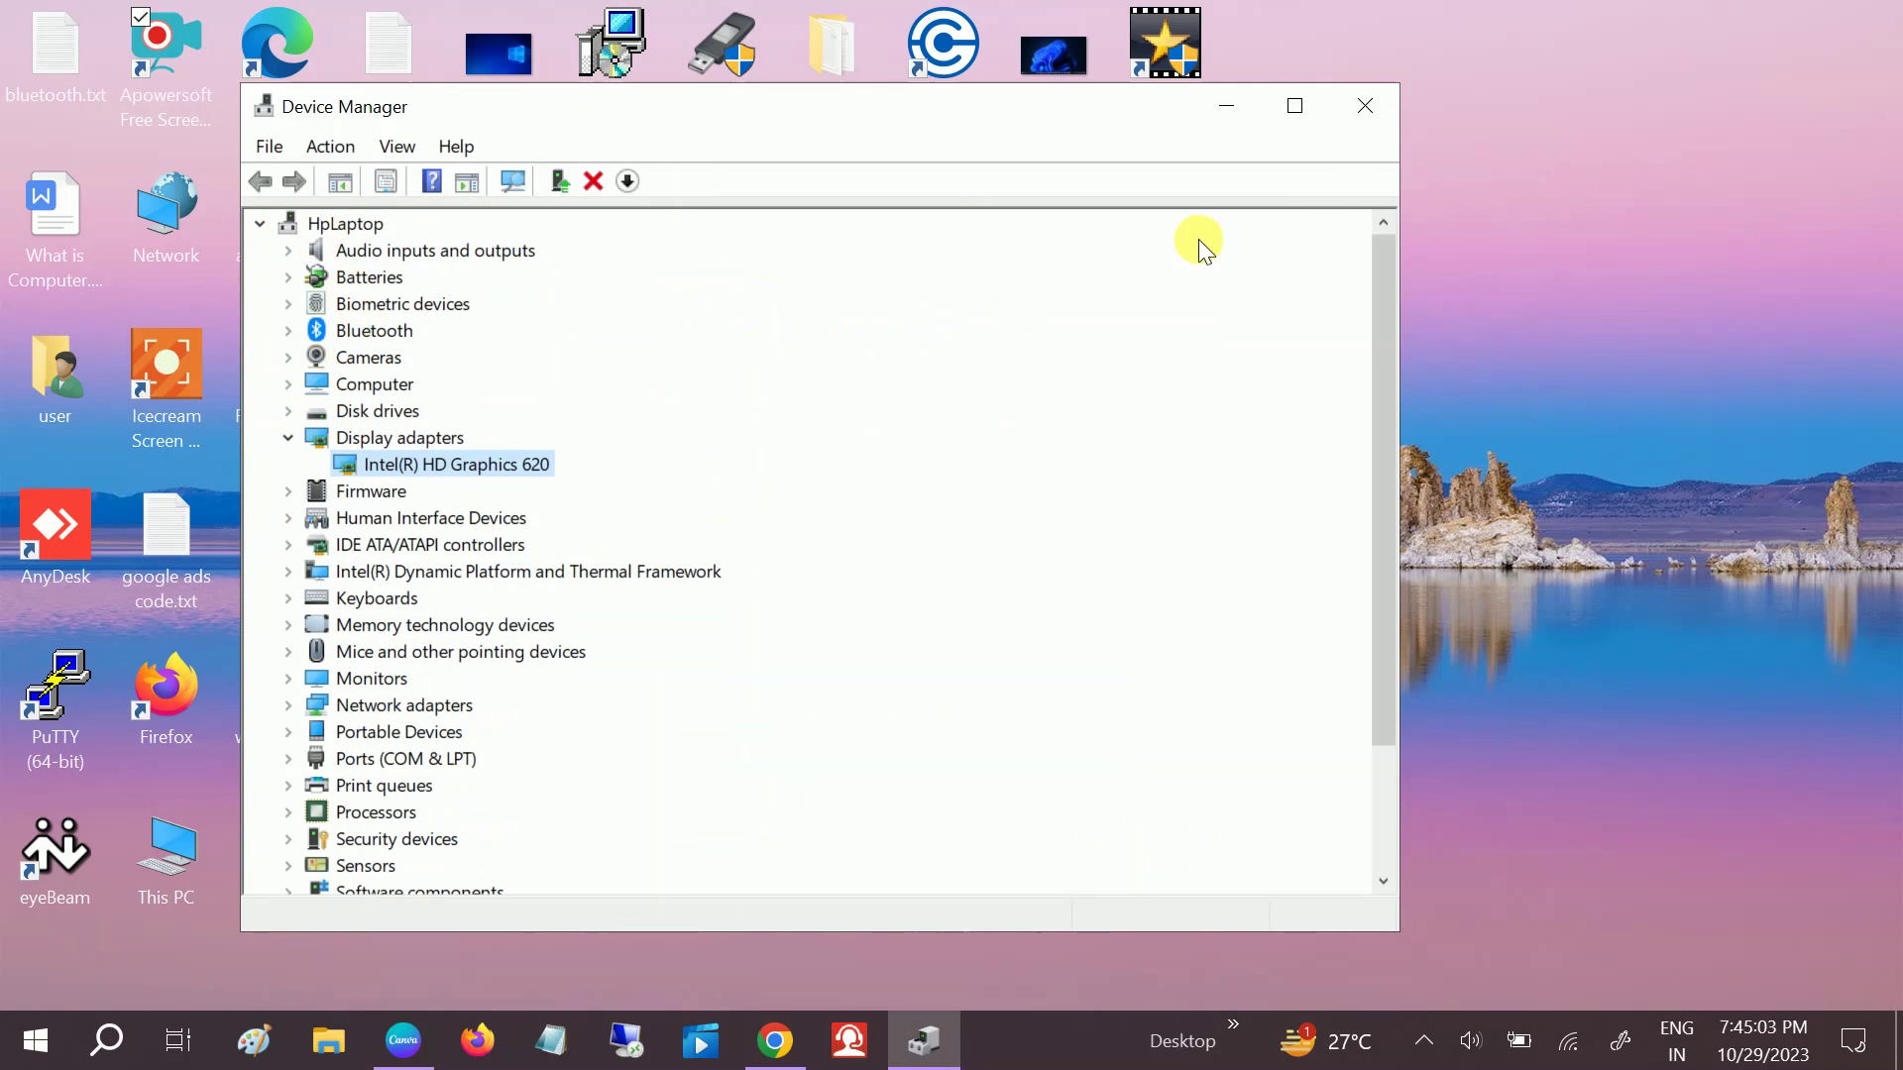
pyautogui.click(1366, 121)
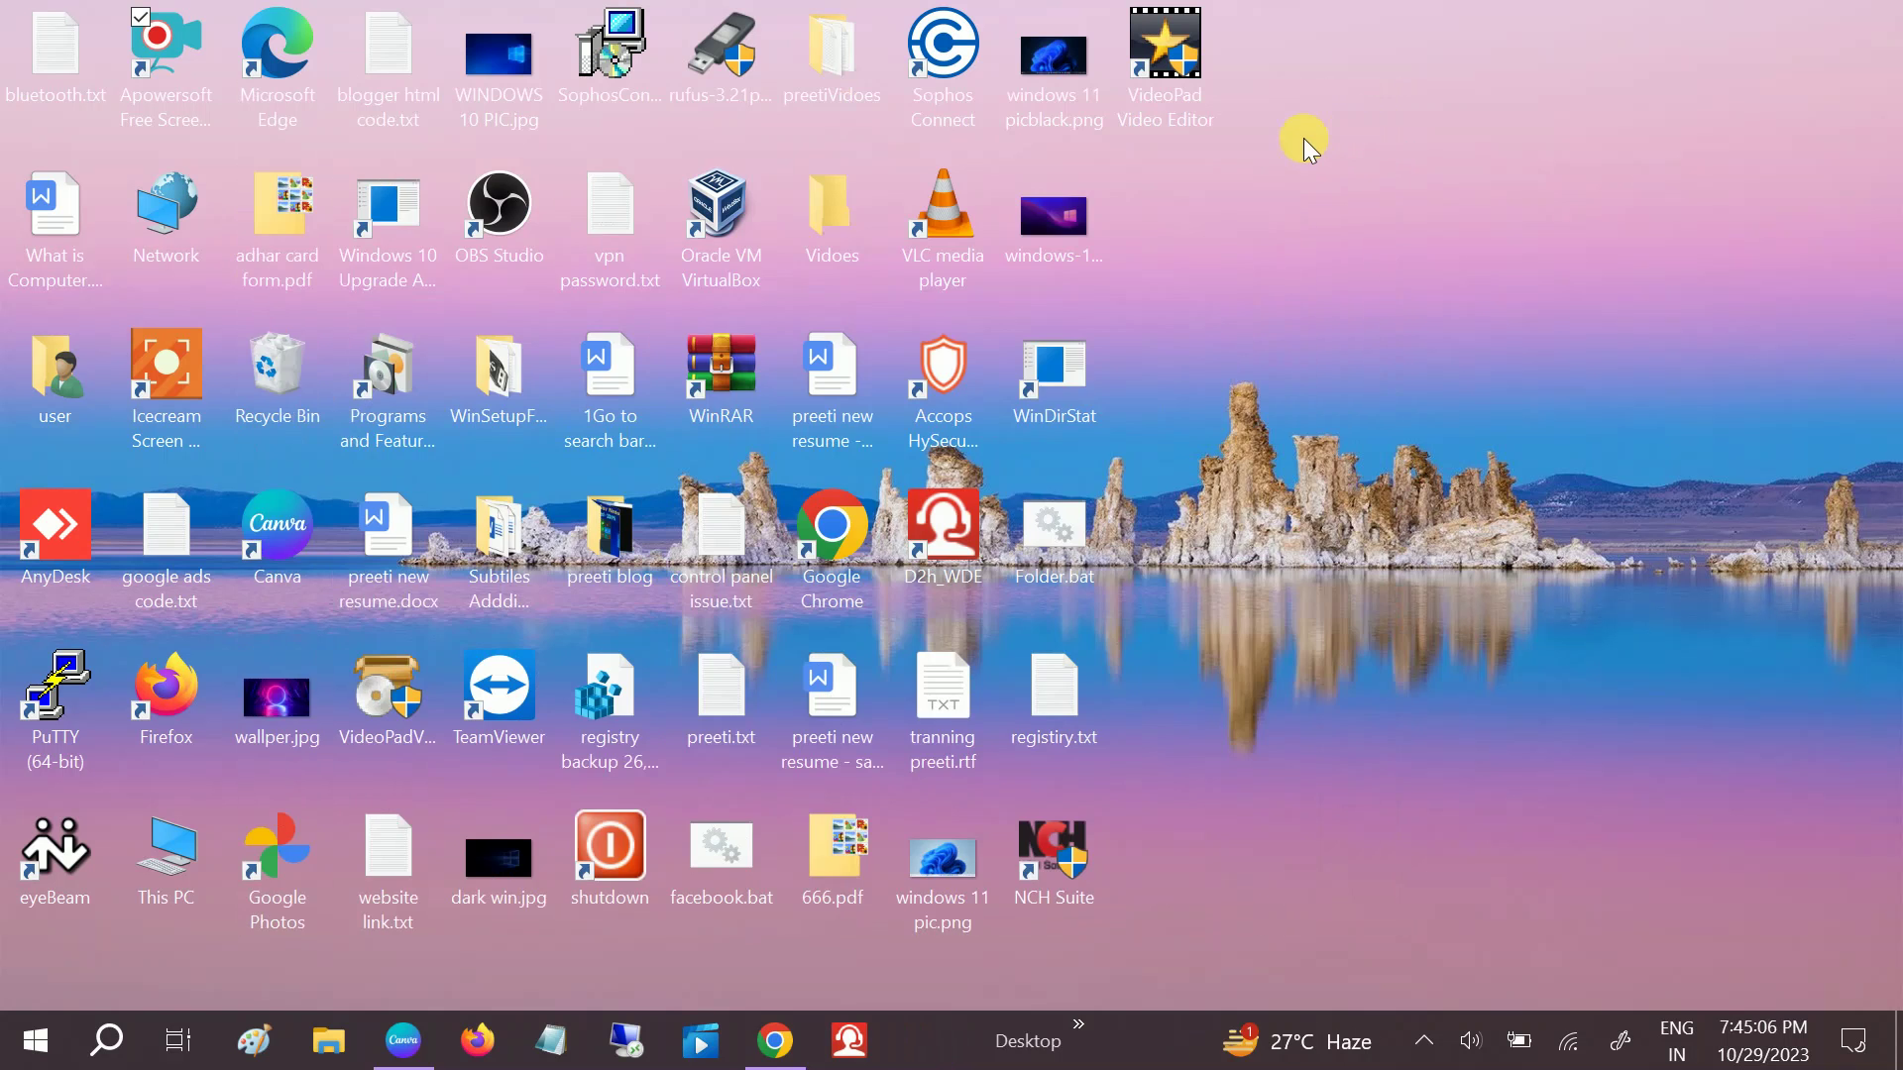
# Step: Run Check for updates under Settings > Update & Security, then minimize Settings
pyautogui.click(41, 1042)
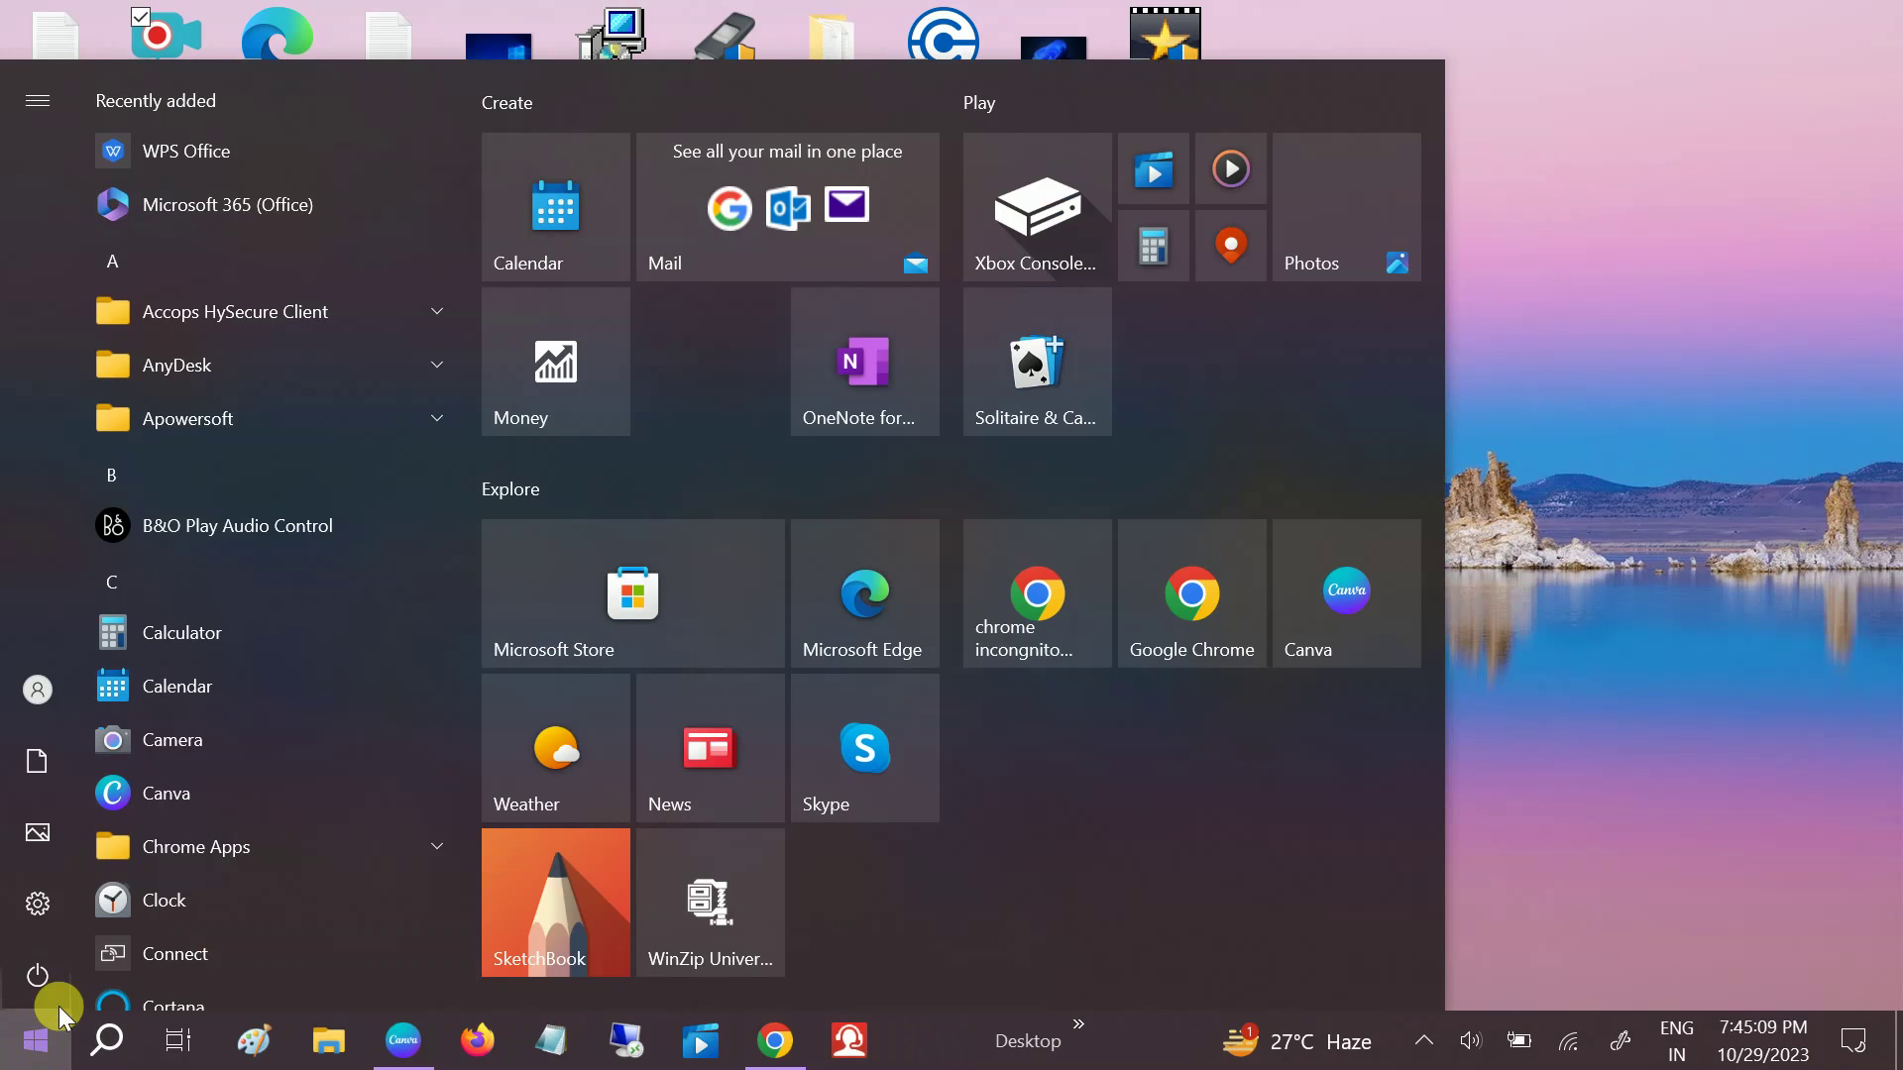
pyautogui.click(37, 911)
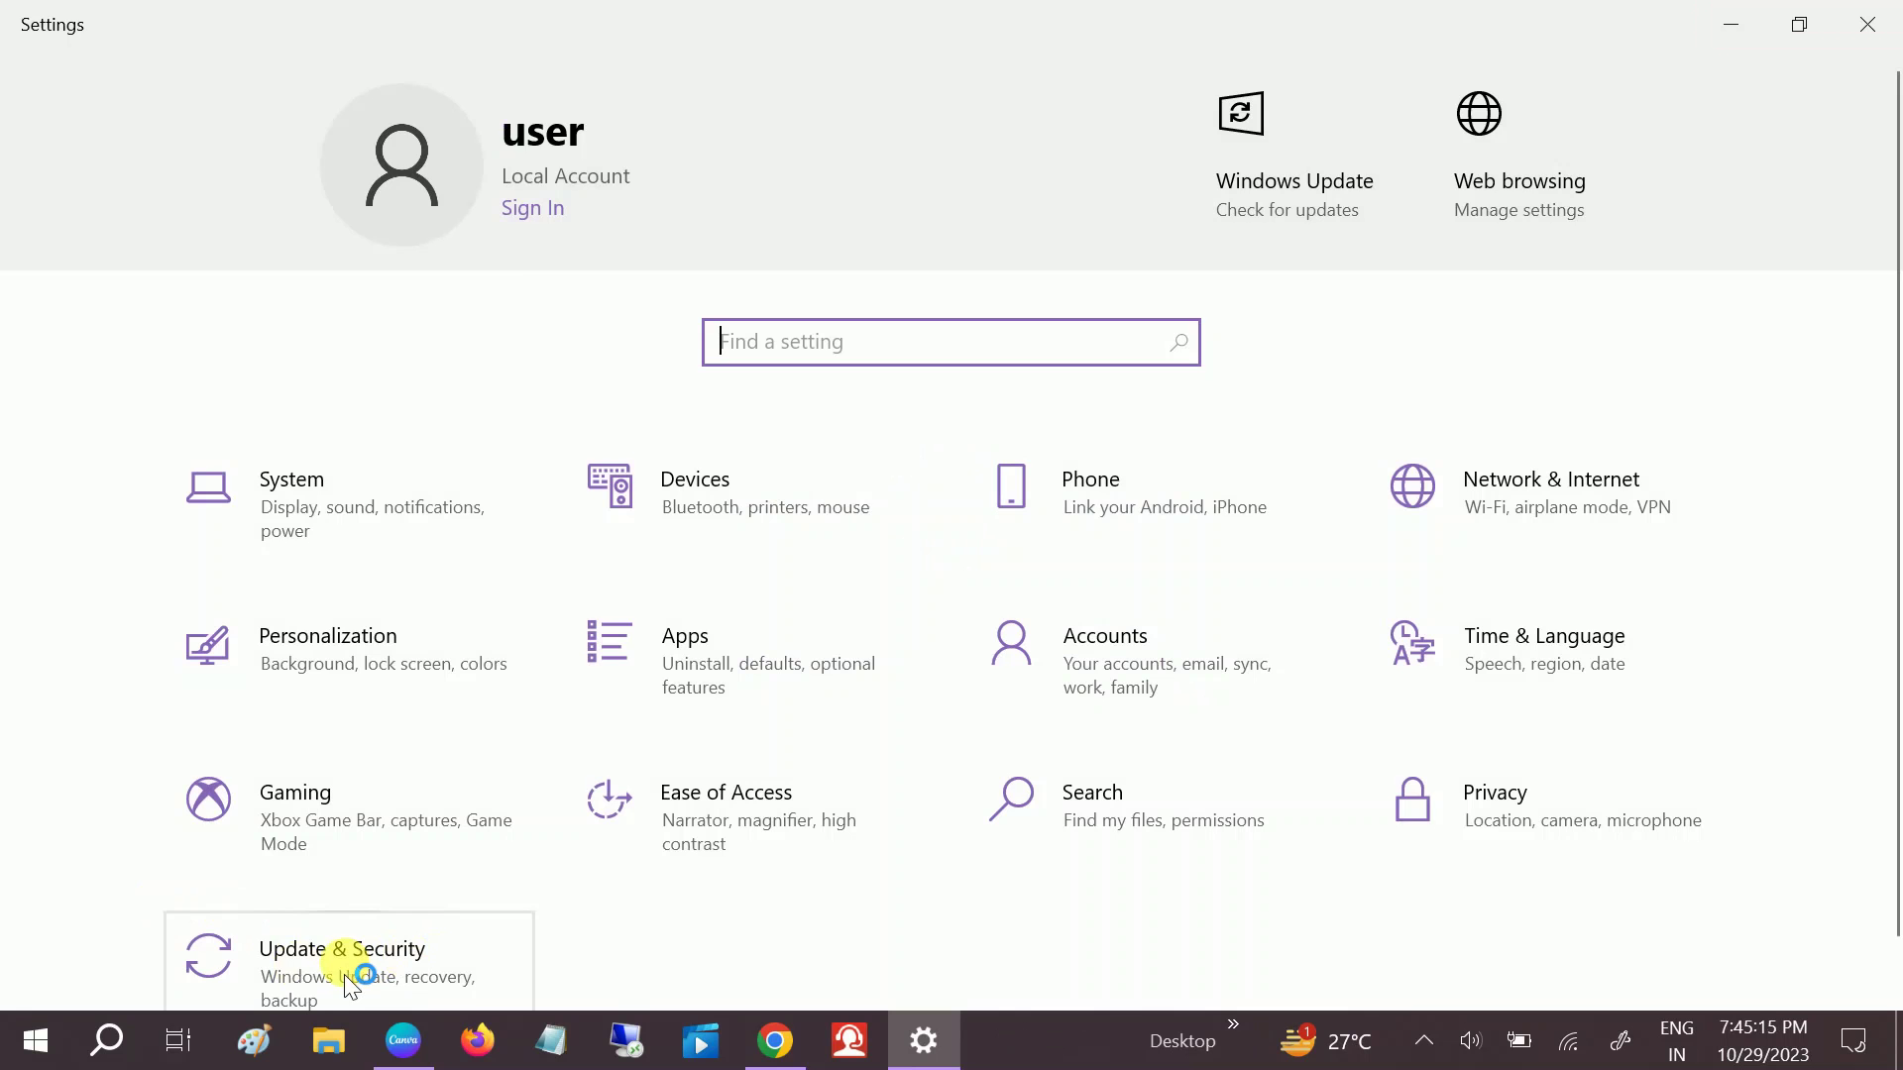
pyautogui.click(345, 976)
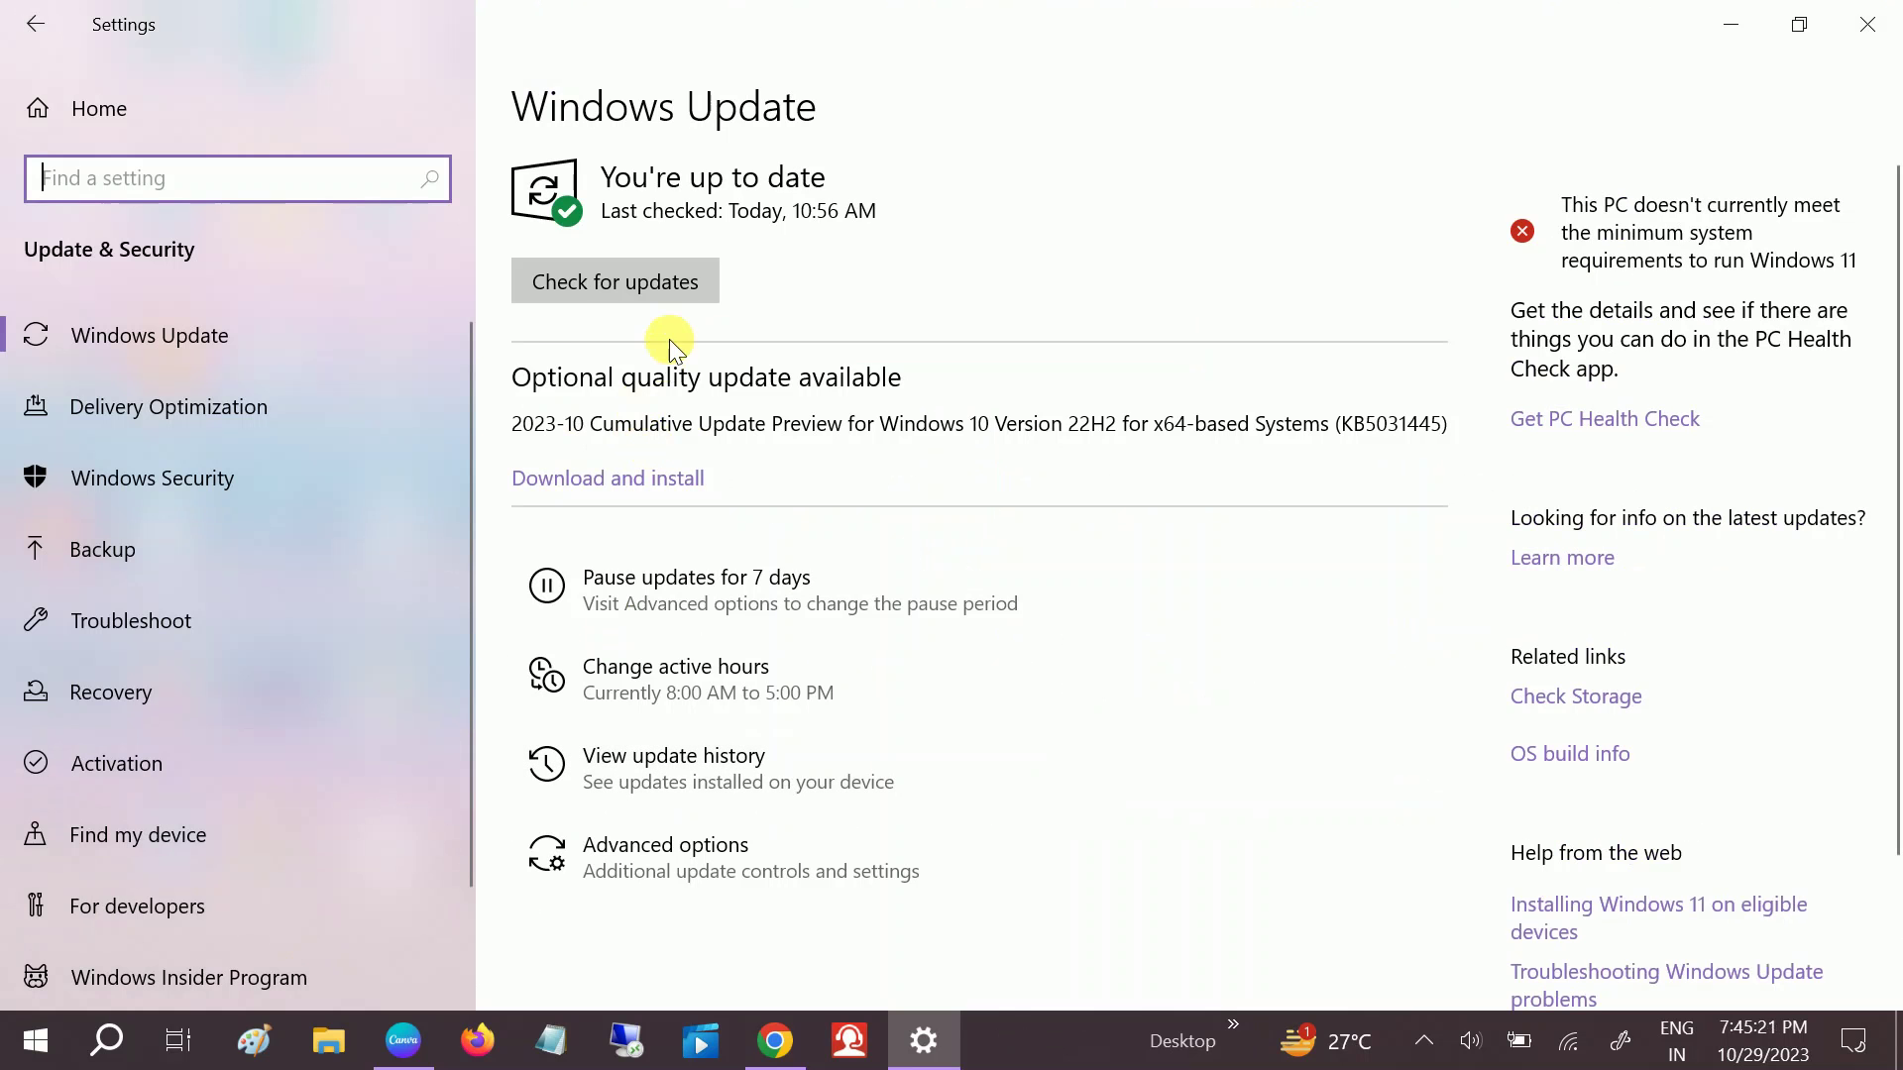
pyautogui.click(622, 284)
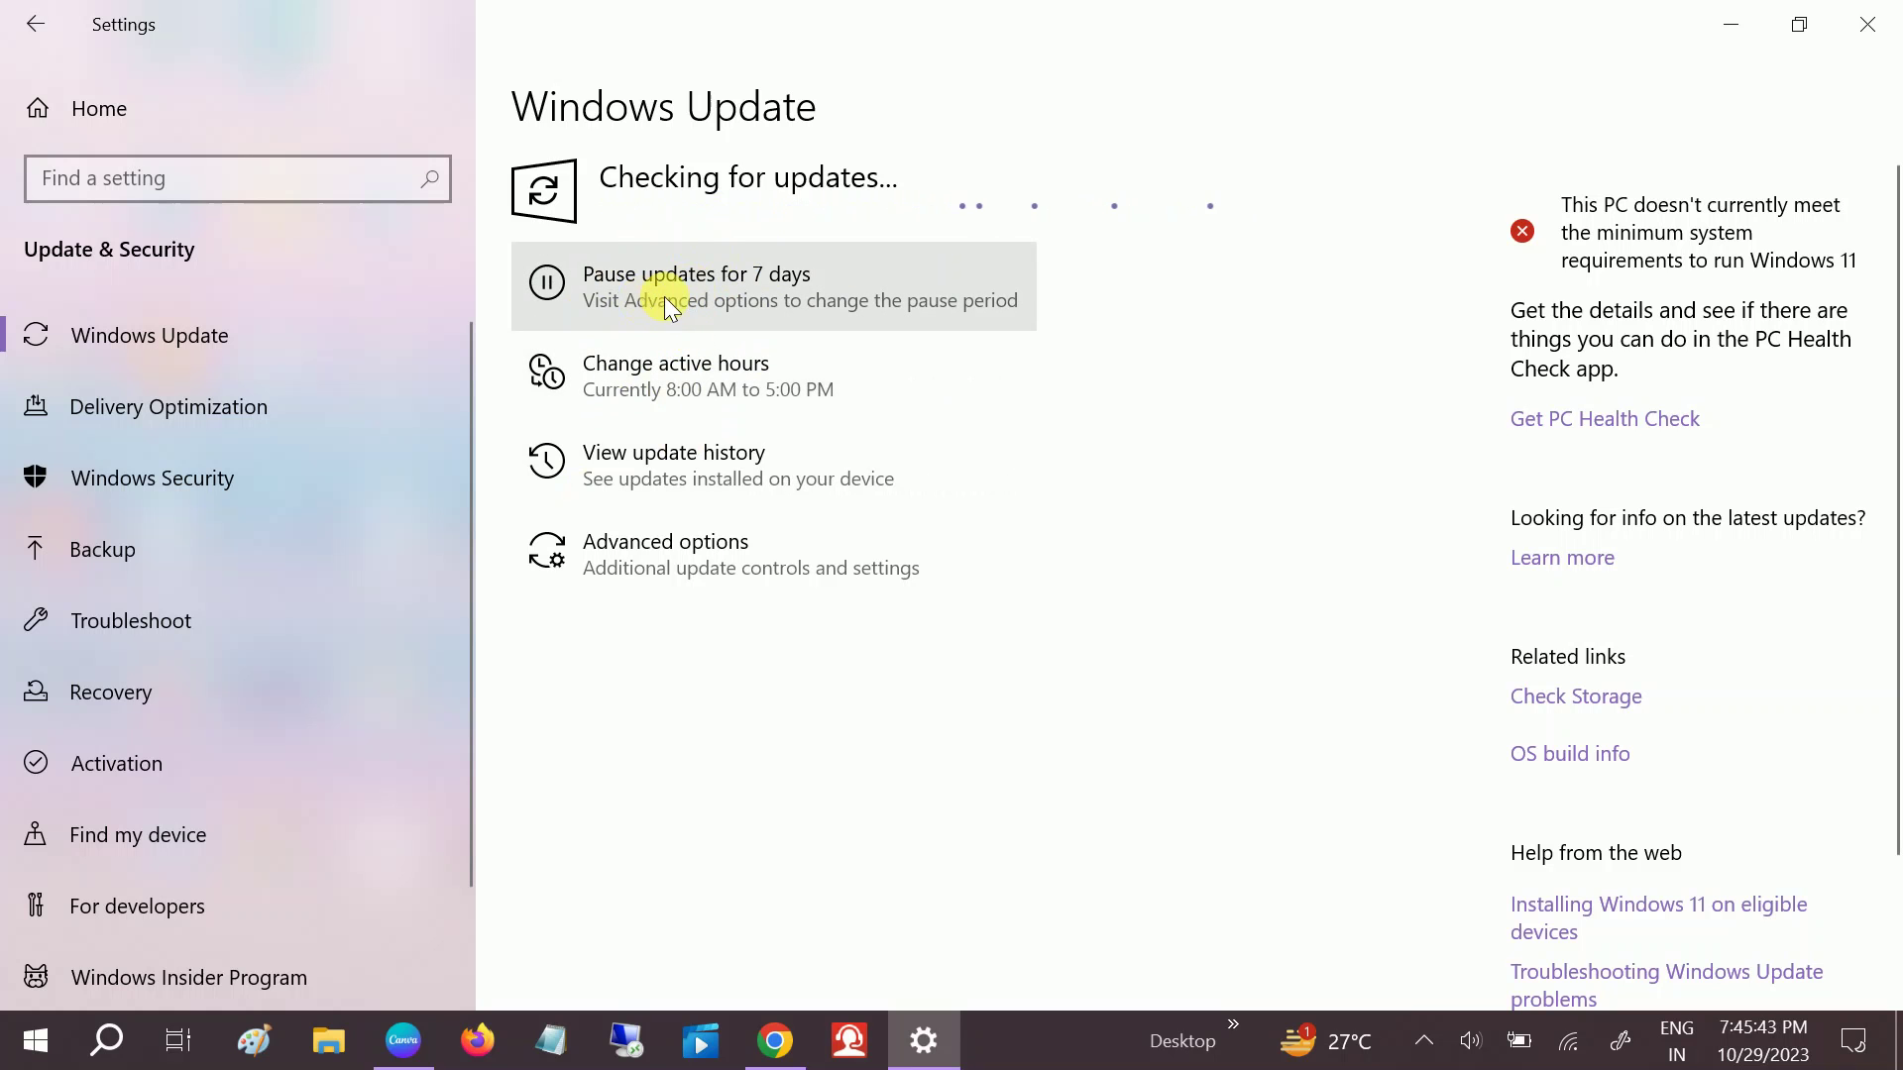
pyautogui.click(1730, 26)
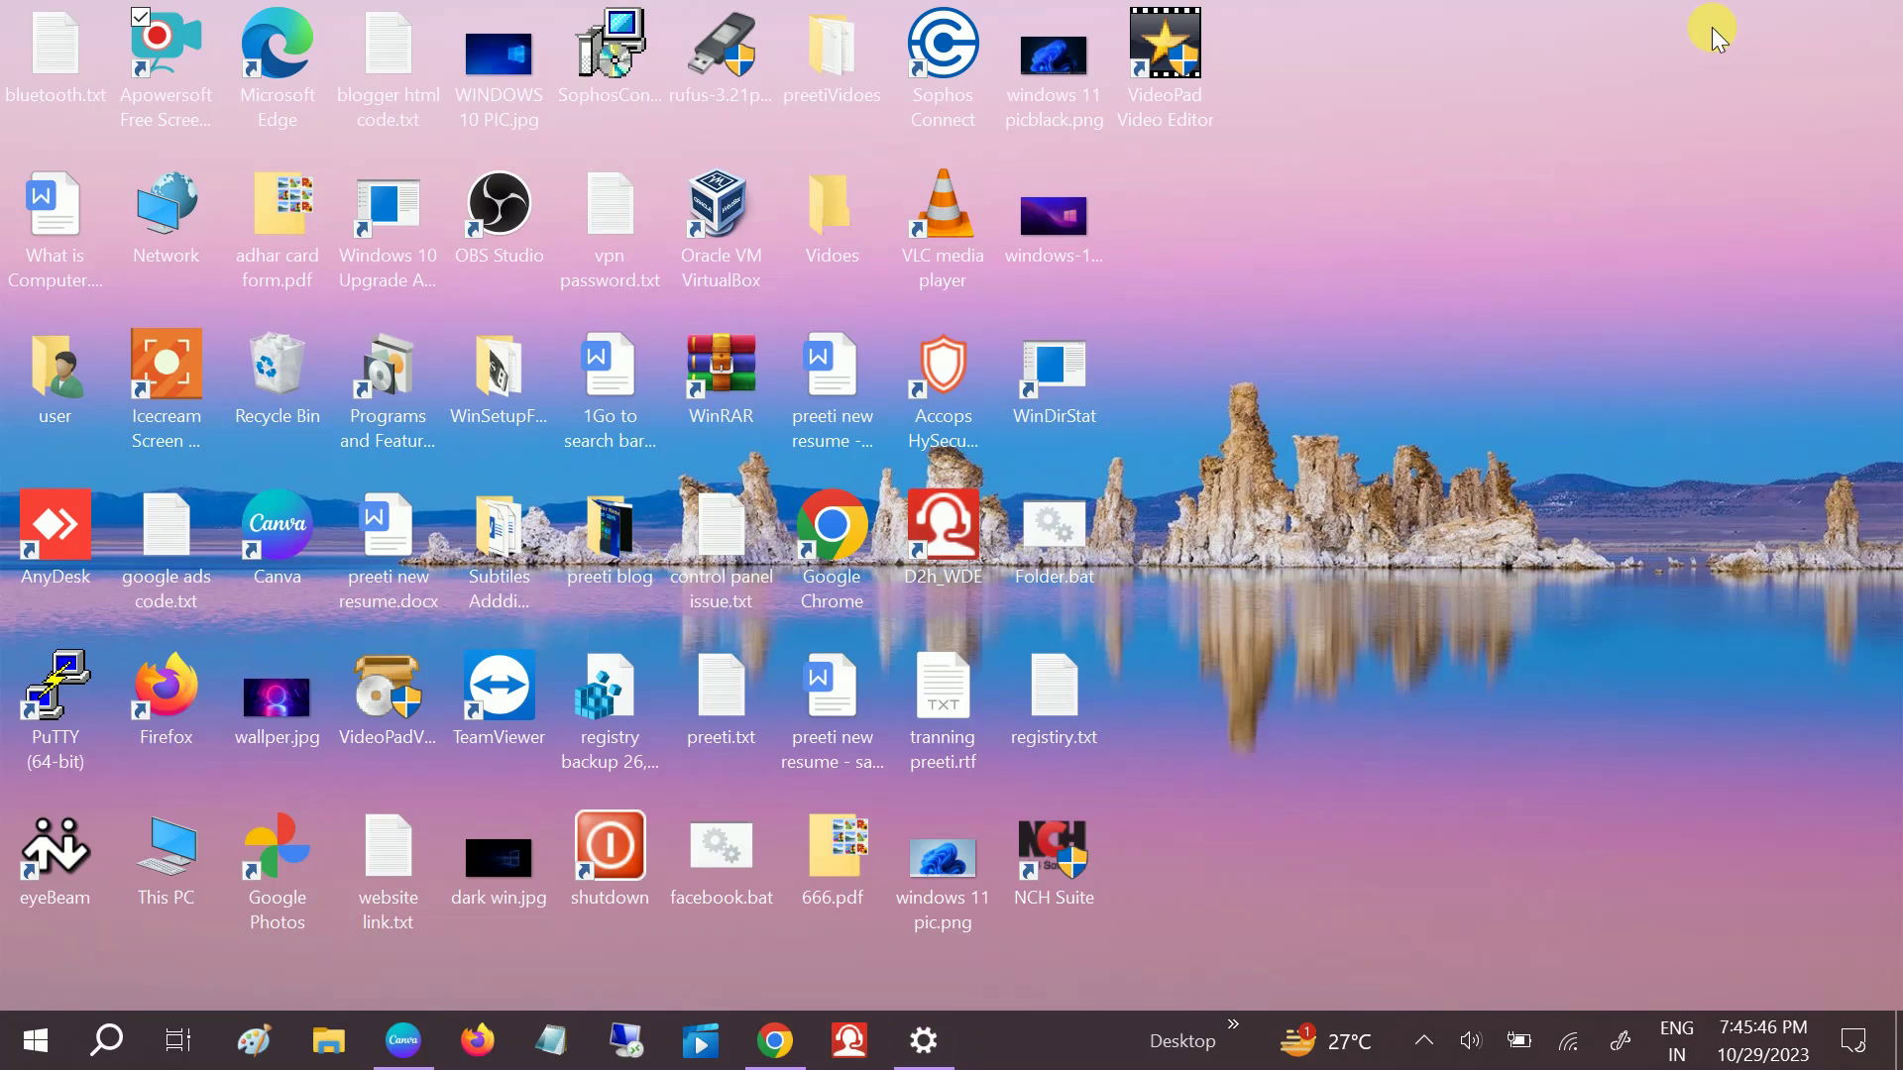
# Step: Launch Command Prompt as administrator, approve UAC, and maximize the window
pyautogui.click(84, 1052)
pyautogui.write('cmd')
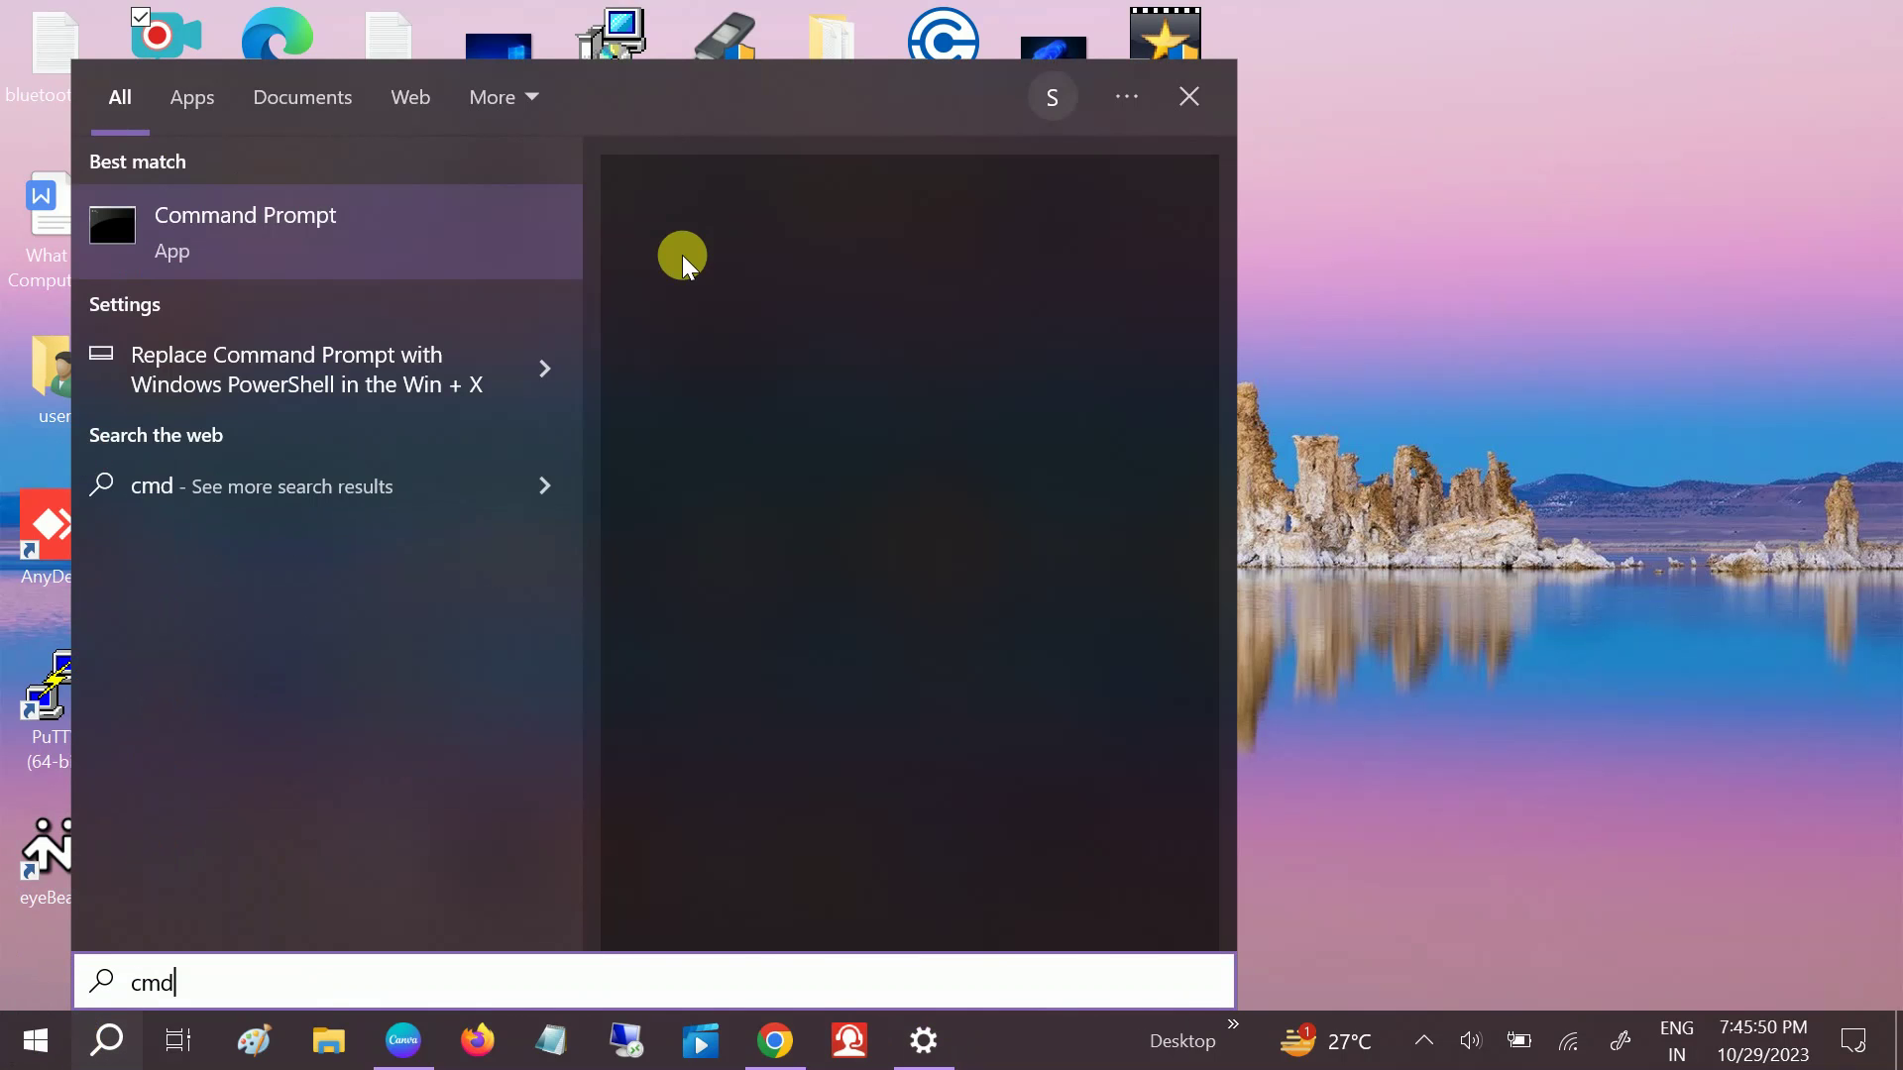
pyautogui.rightClick(456, 226)
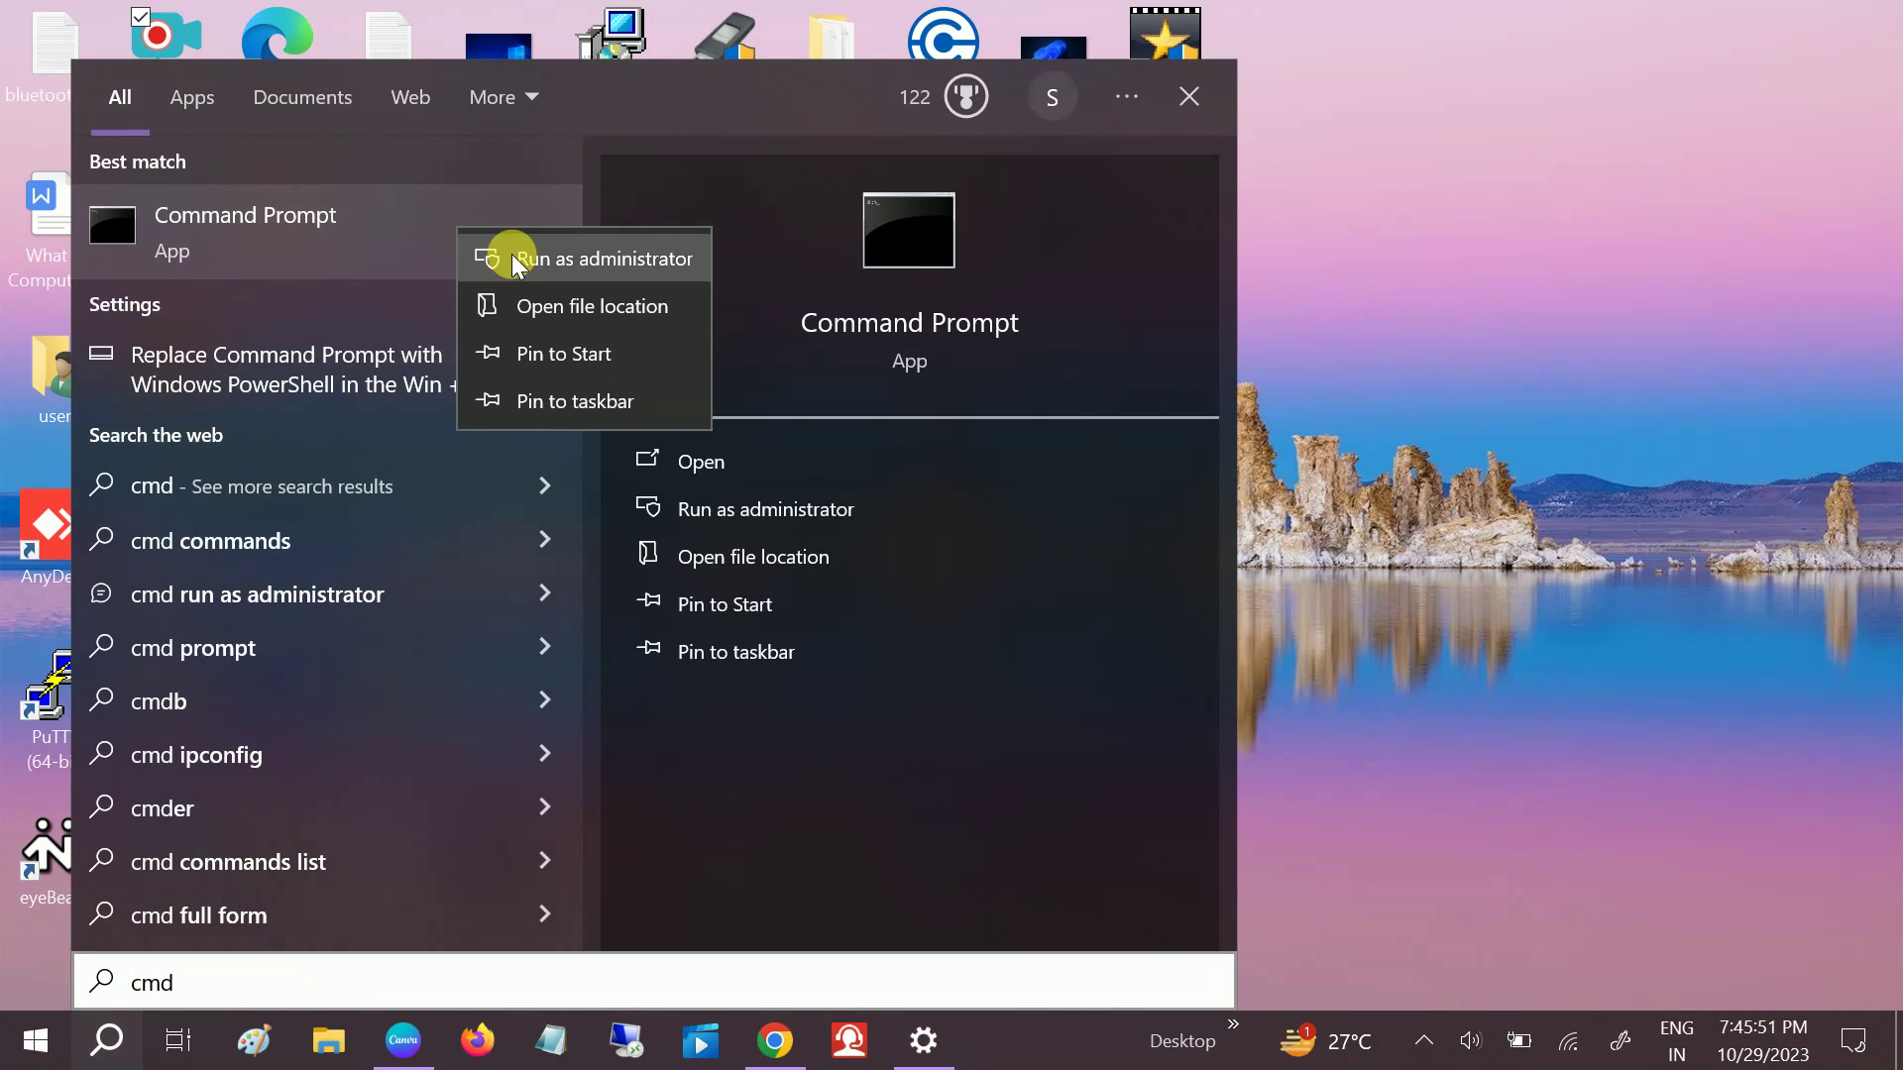
pyautogui.click(513, 254)
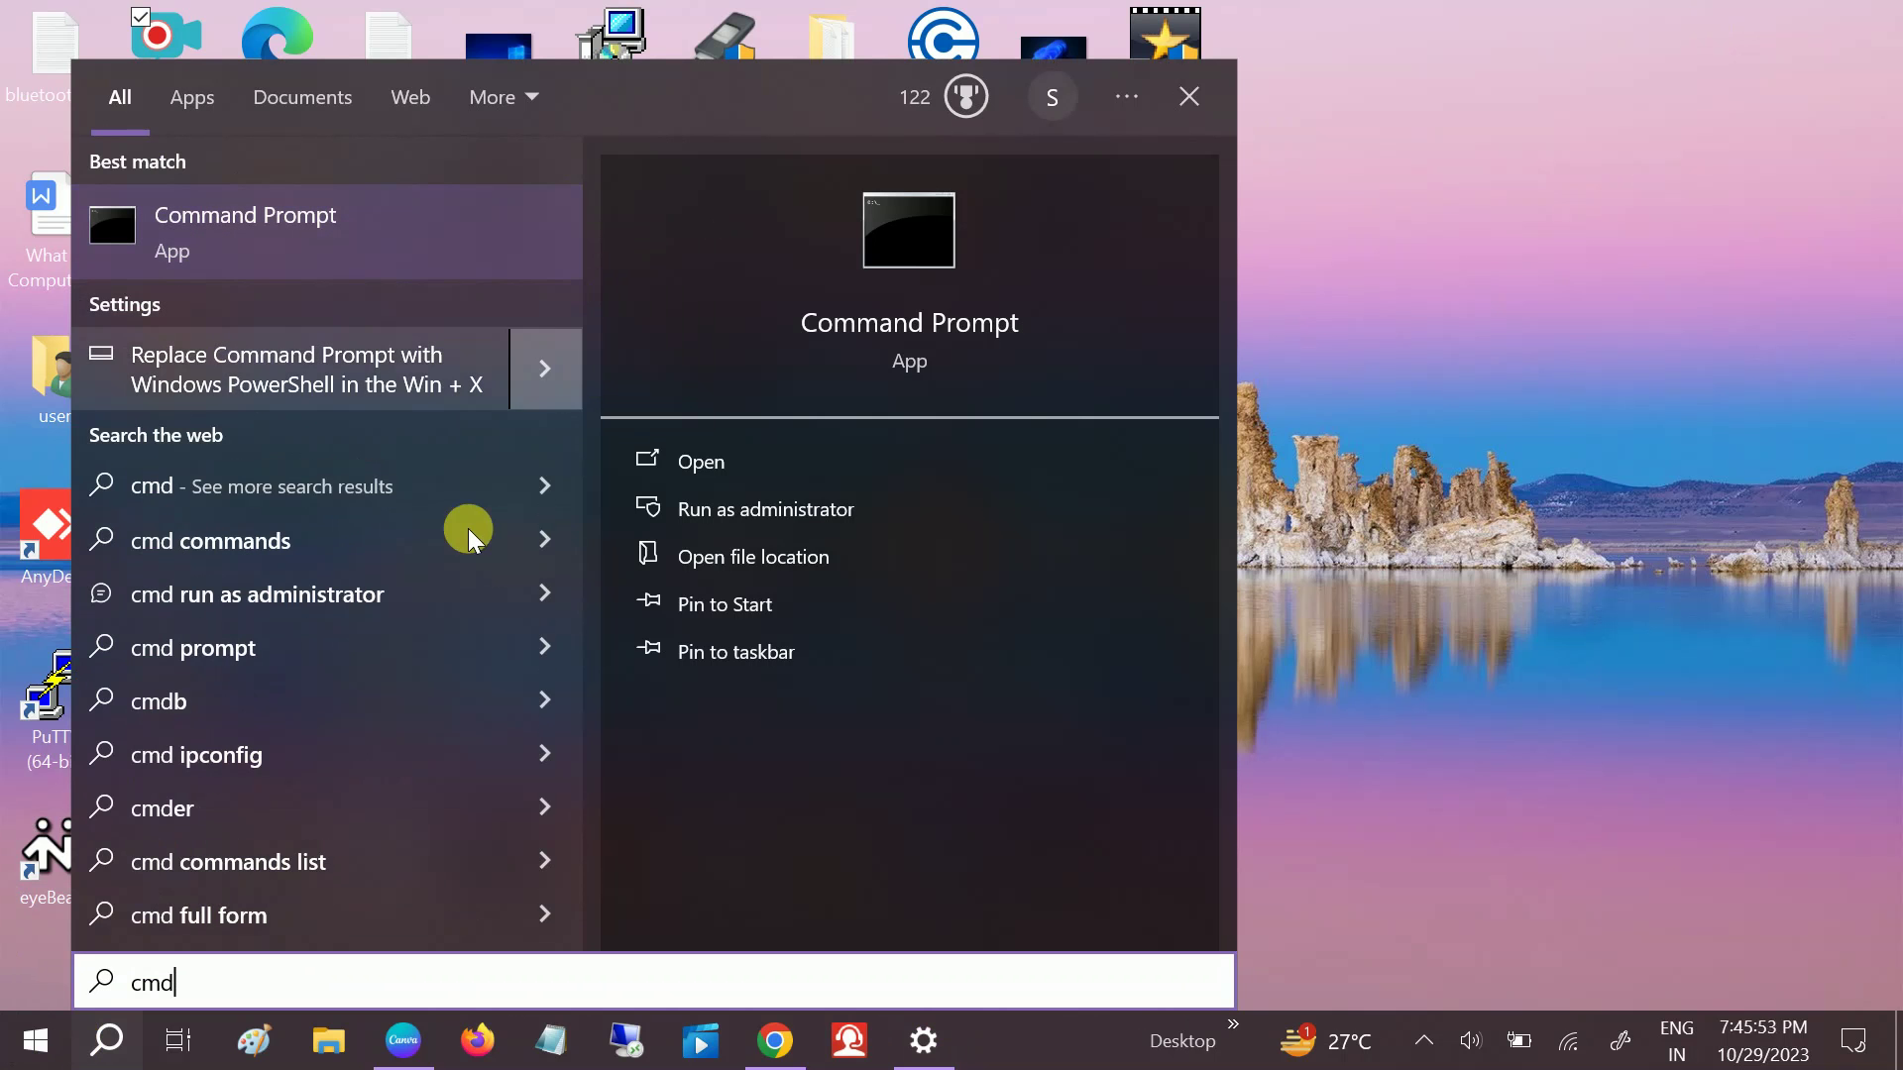
pyautogui.click(707, 509)
pyautogui.click(837, 709)
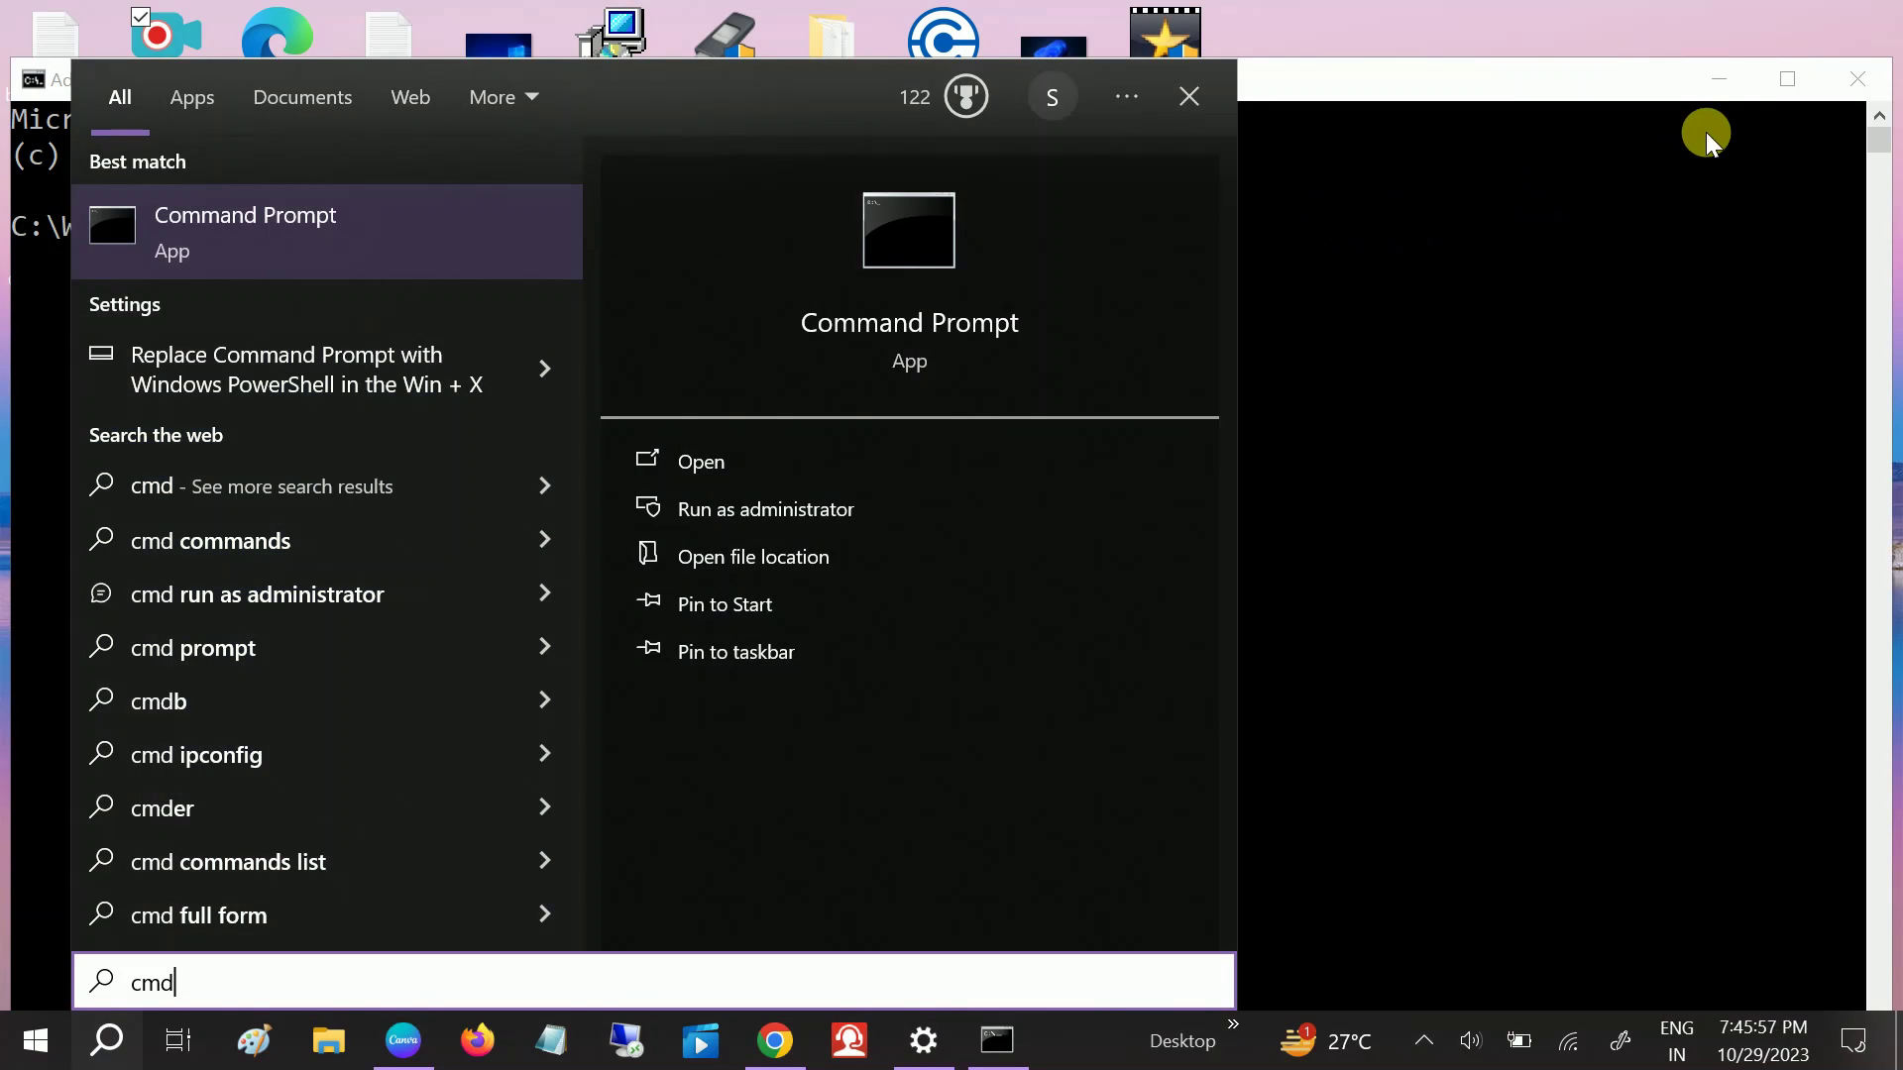
pyautogui.click(1788, 80)
# Step: Run sfc /scannow and minimize the Command Prompt while verification proceeds
pyautogui.write('sfc /sca')
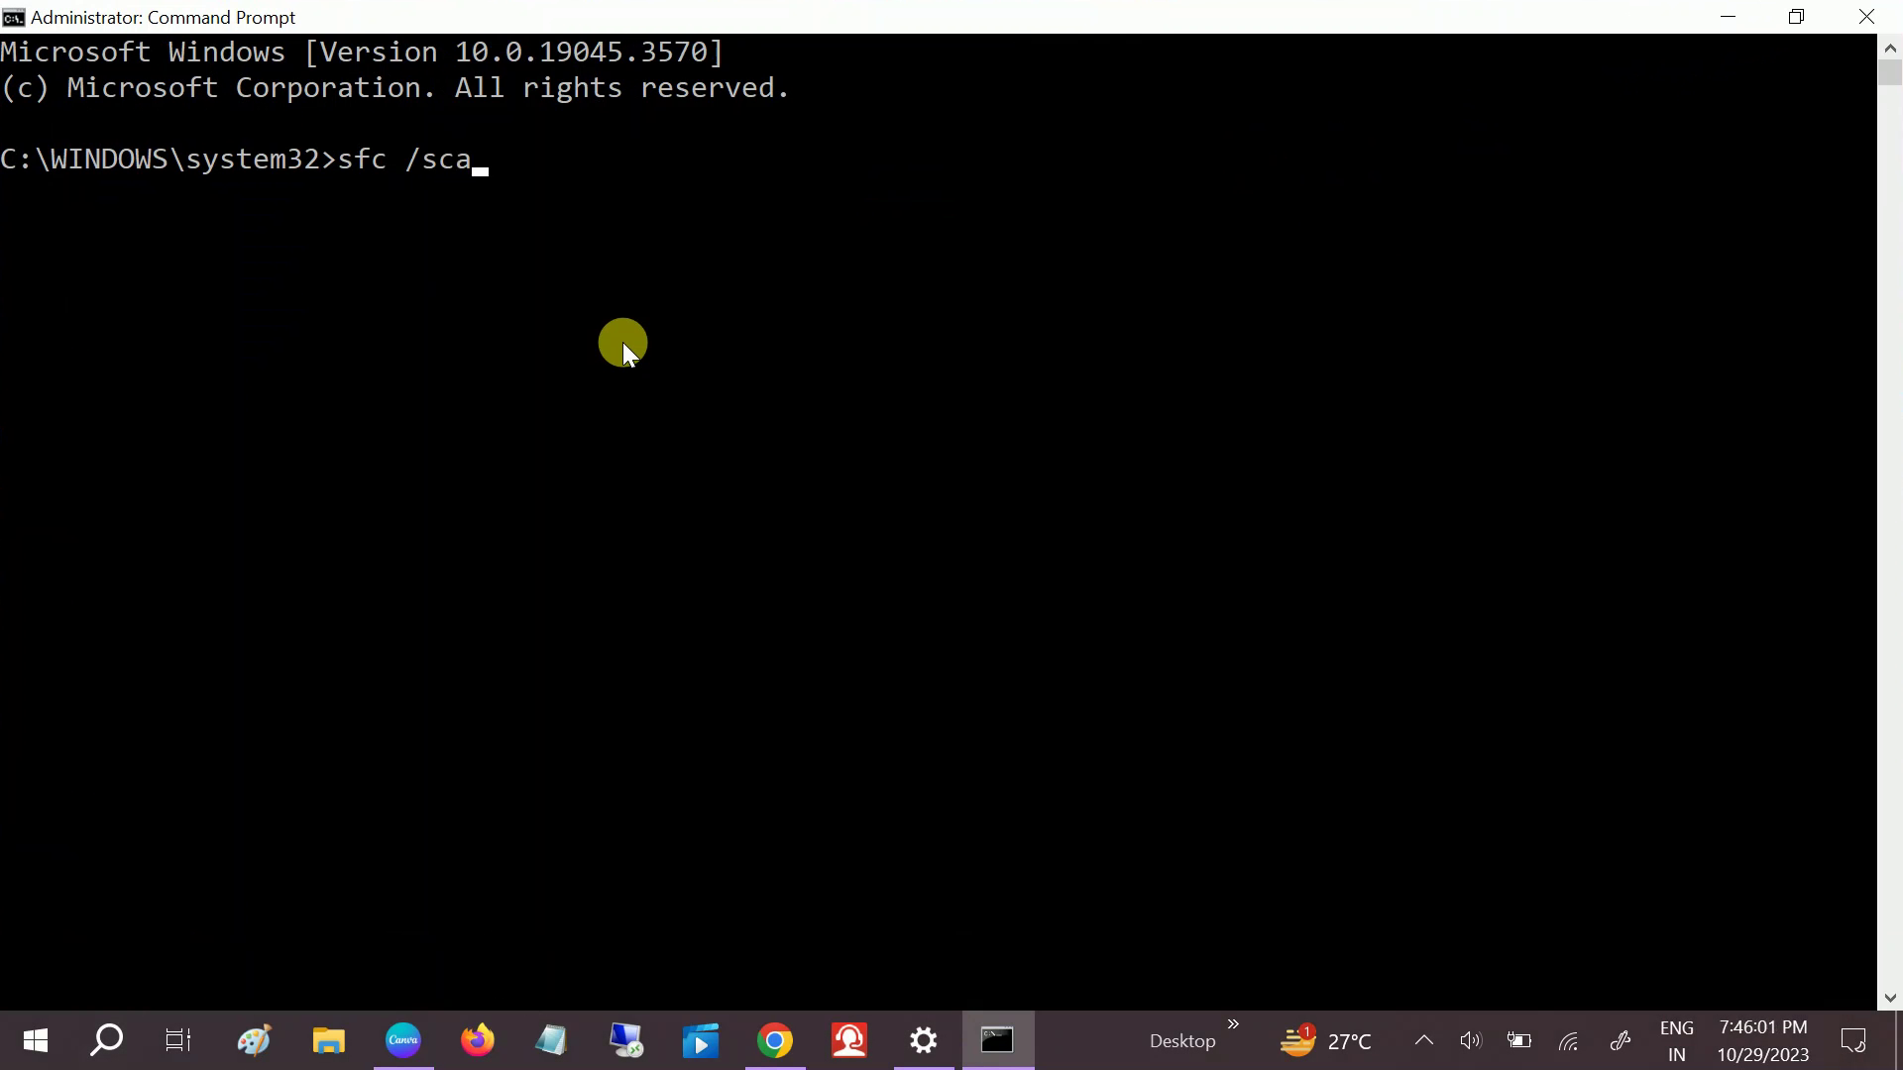
pyautogui.write('nnow')
pyautogui.press('Return')
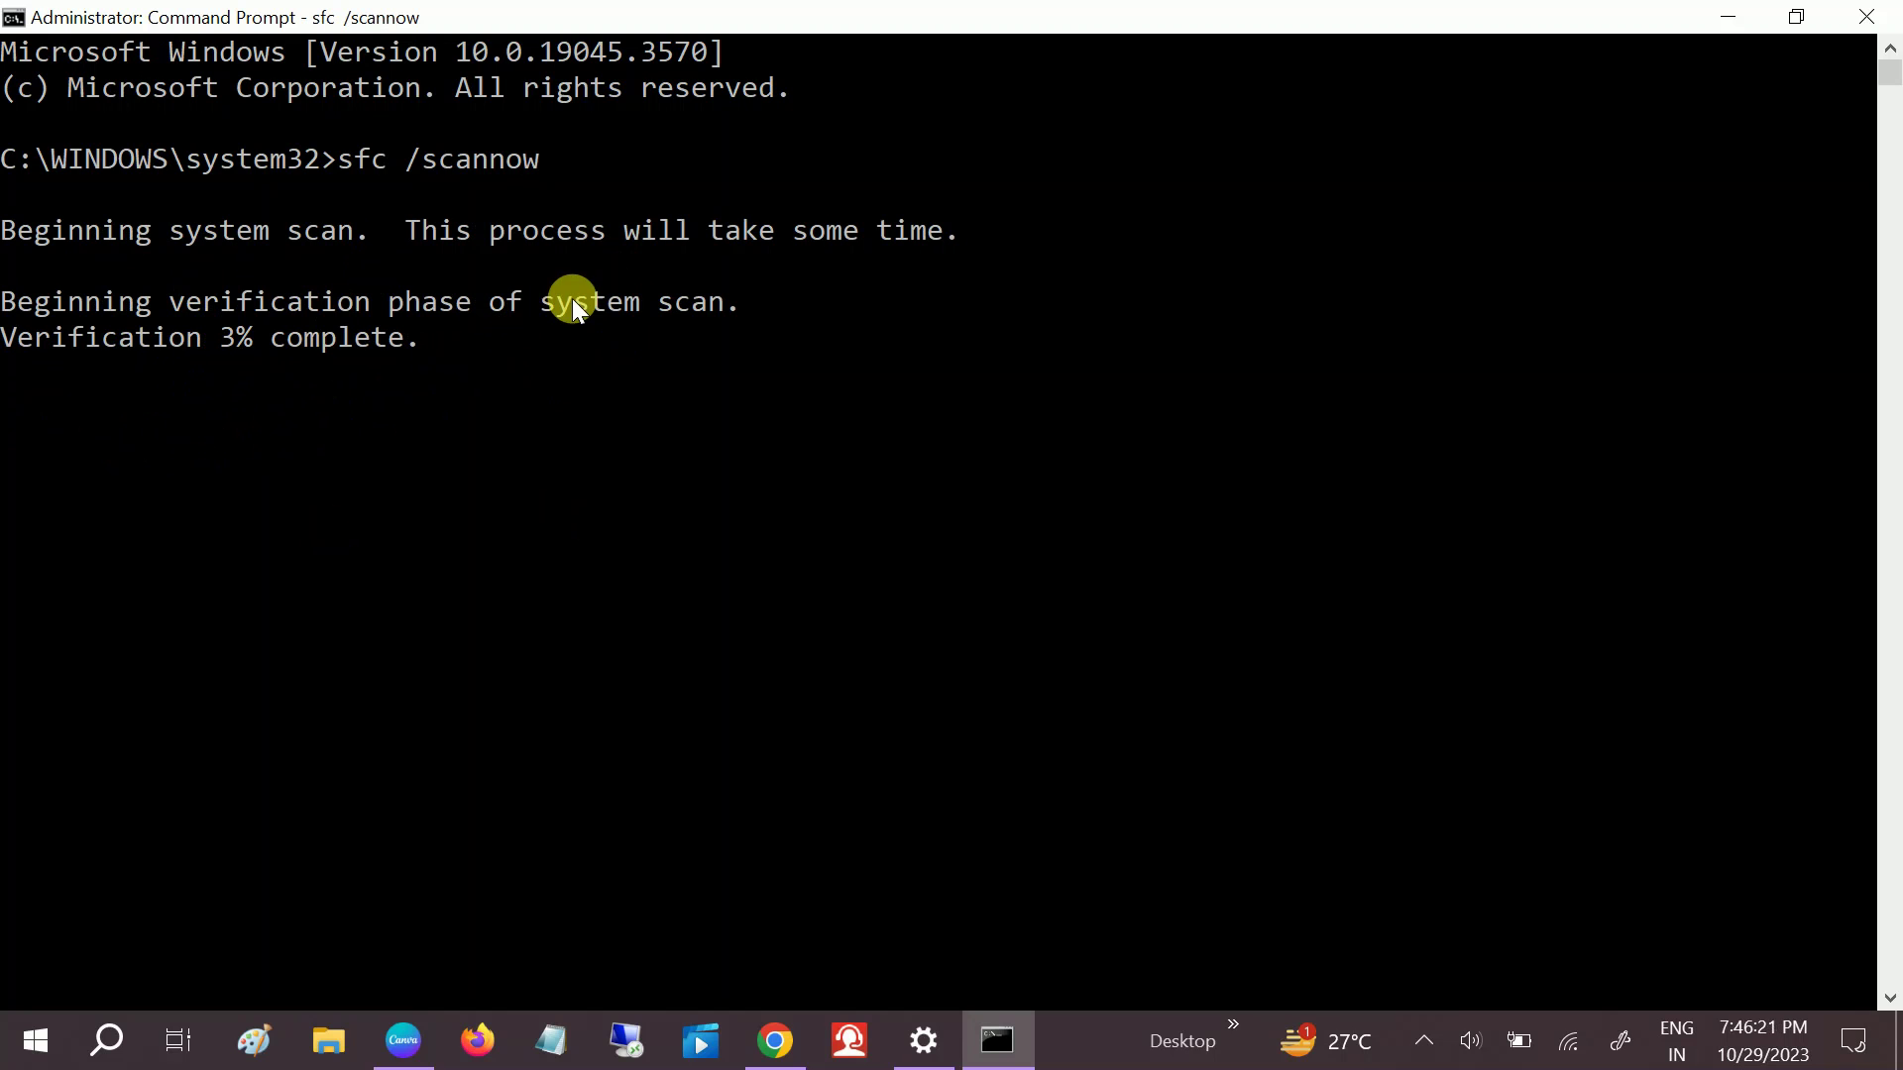
pyautogui.click(1728, 28)
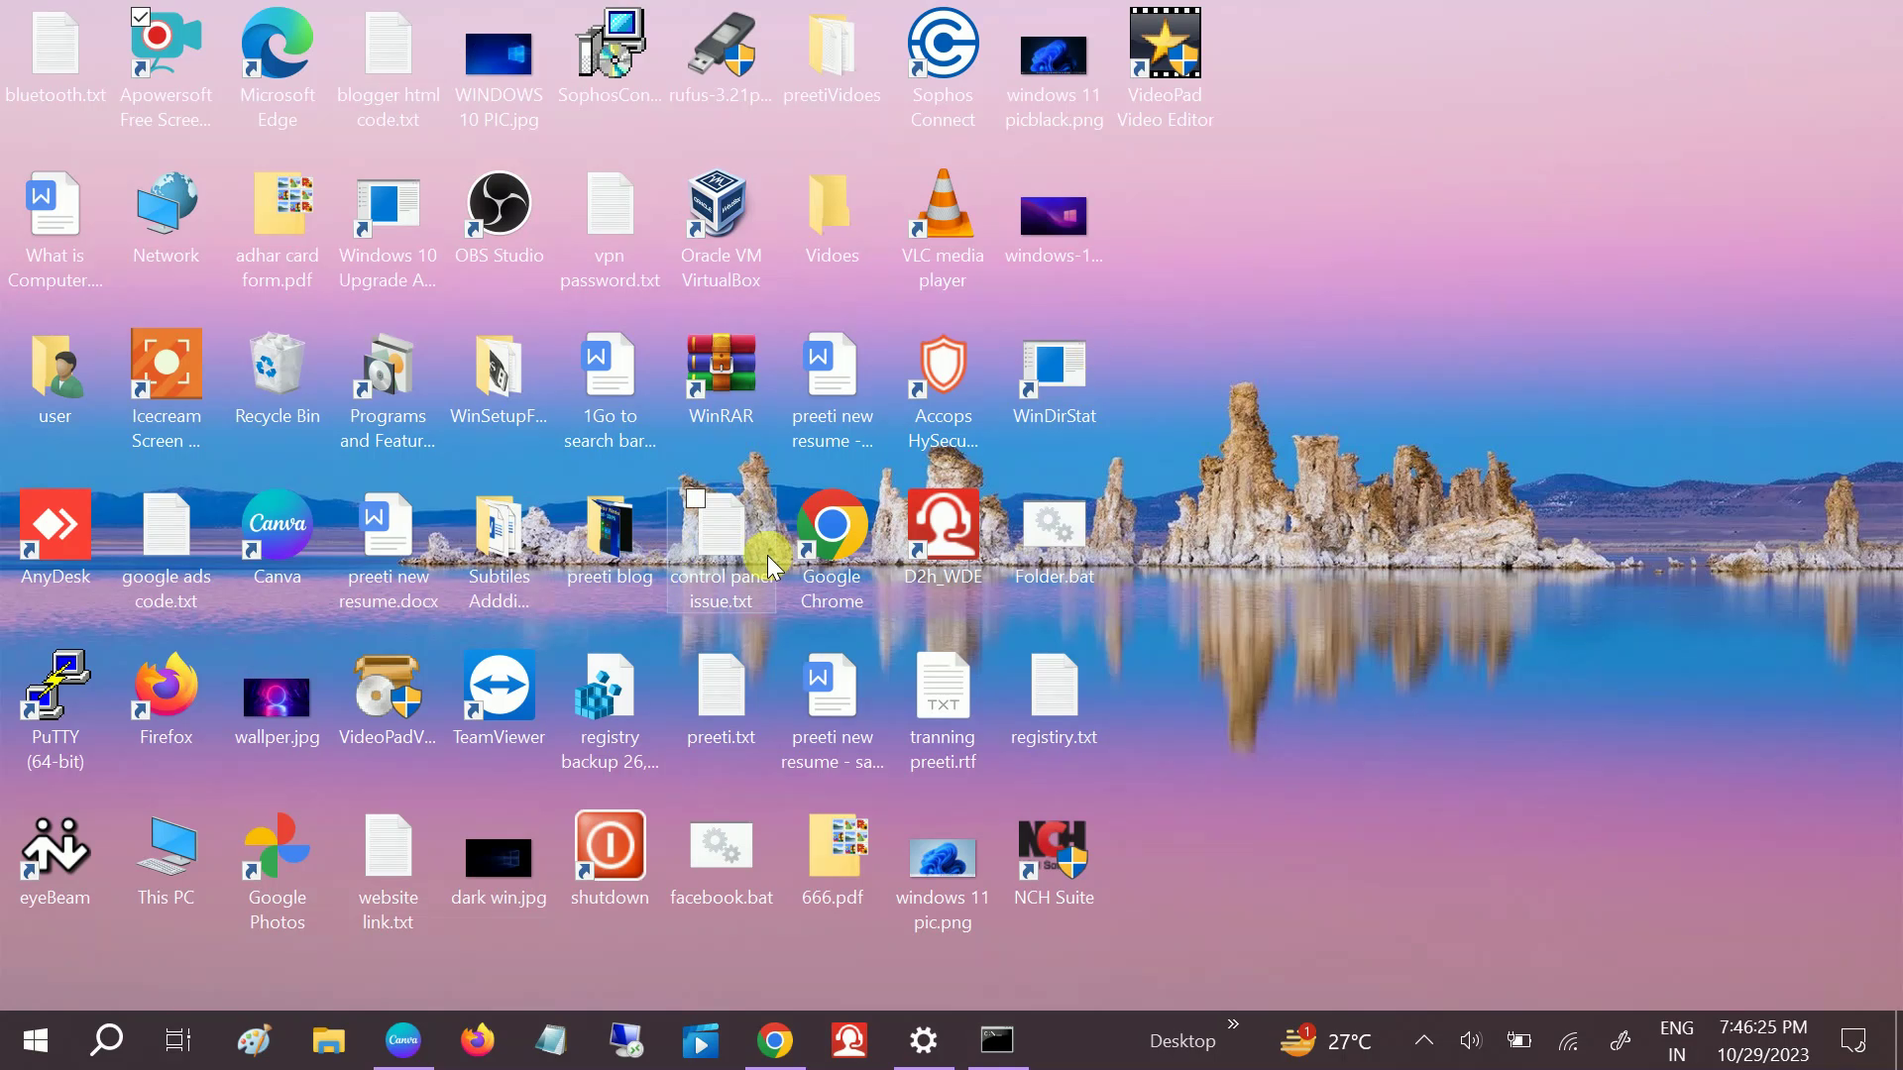